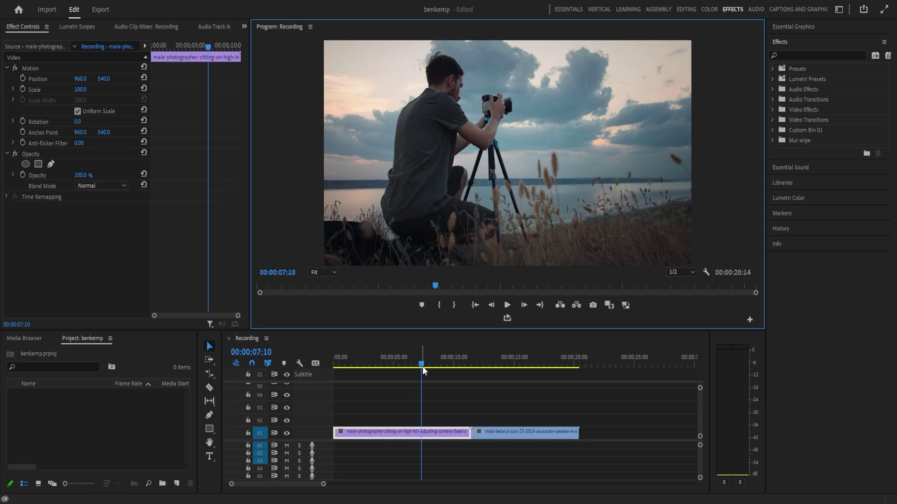
Find the Strobe Light effect by searching for "strobe" and apply it to the photographer clip on V1
{"action": "left_click_drag", "start_coordinate": [421, 366], "coordinate": [397, 410]}
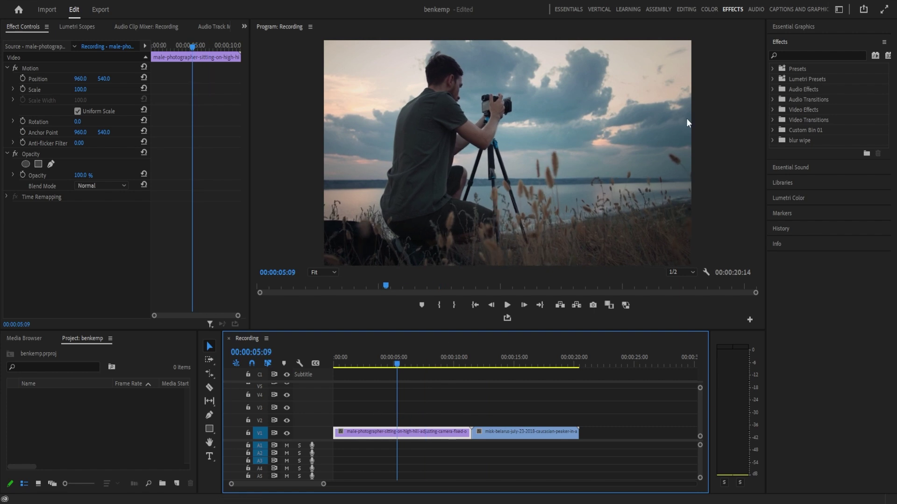
{"action": "left_click", "coordinate": [795, 55]}
{"action": "type", "text": "strobe"}
{"action": "left_click_drag", "start_coordinate": [789, 143], "coordinate": [773, 161]}
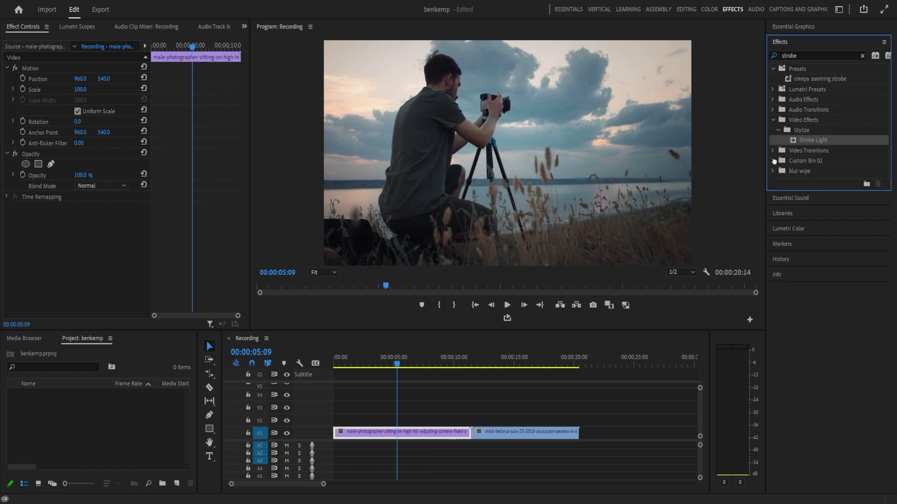
{"action": "left_click_drag", "start_coordinate": [435, 425], "coordinate": [435, 432]}
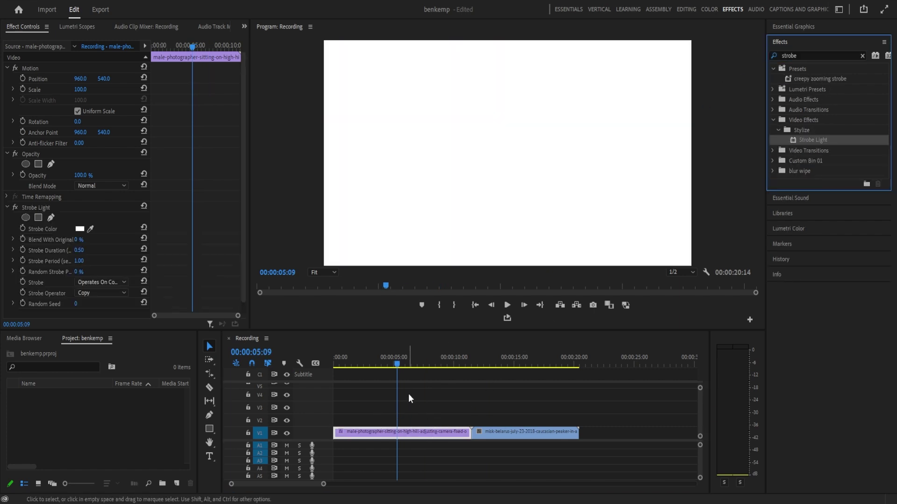
{"action": "left_click", "coordinate": [410, 367]}
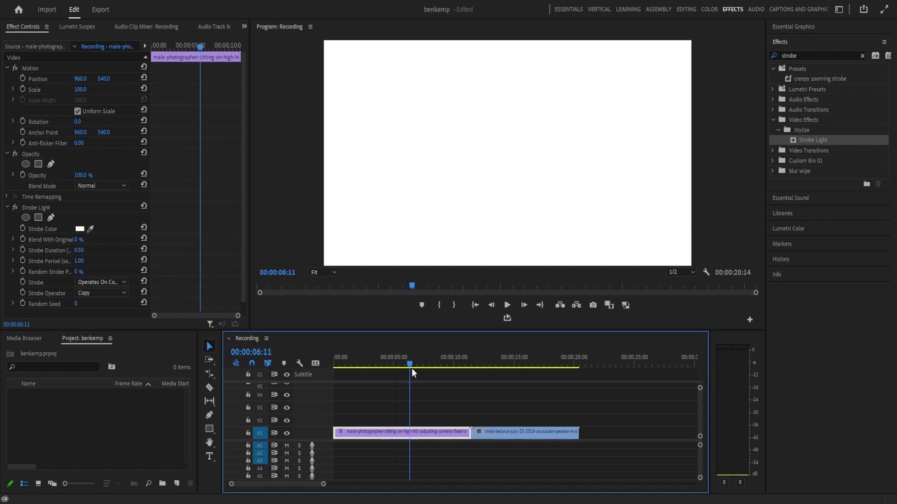
Change the Strobe Light effect's strobe color to black (000000)
{"action": "left_click", "coordinate": [80, 230]}
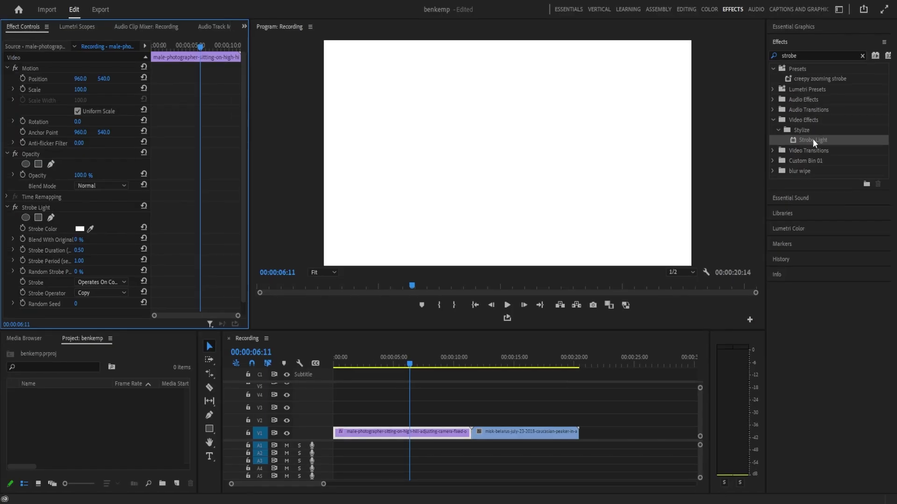
{"action": "left_click", "coordinate": [79, 231]}
{"action": "left_click_drag", "start_coordinate": [449, 215], "coordinate": [455, 180]}
{"action": "left_click", "coordinate": [537, 180]}
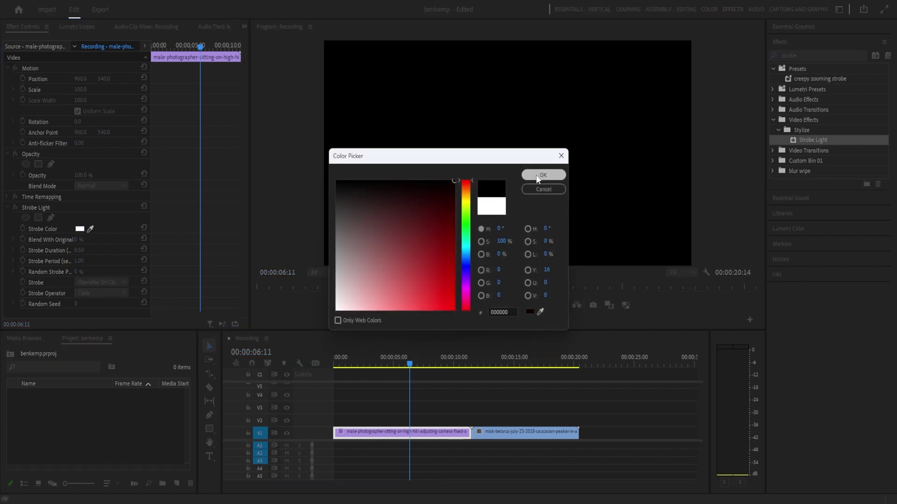
{"action": "left_click", "coordinate": [537, 176]}
Set the Strobe Light's strobe duration to 0.20 and its strobe period to 0.40
{"action": "left_click_drag", "start_coordinate": [79, 254], "coordinate": [87, 250]}
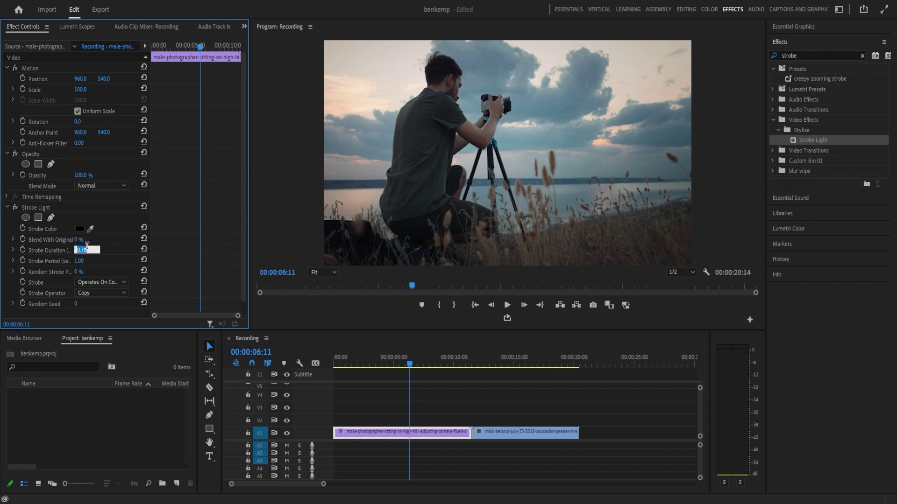
{"action": "type", "text": "2"}
{"action": "key", "text": "Tab"}
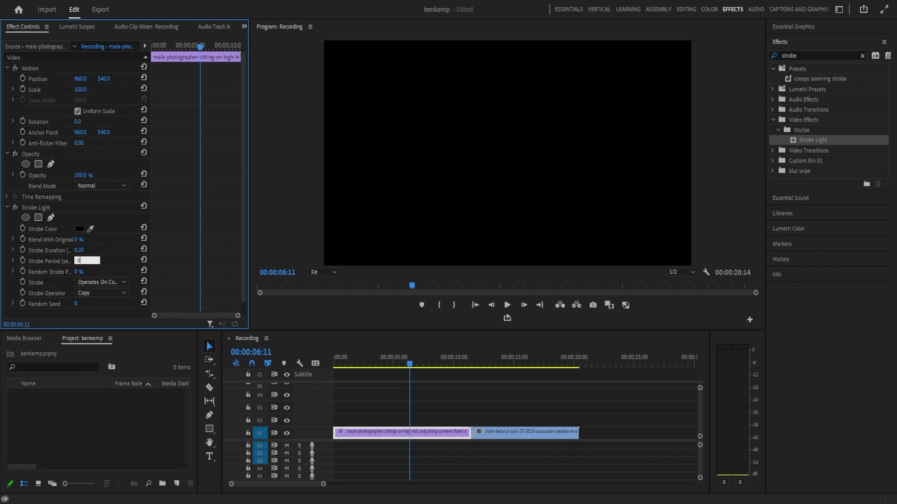
{"action": "type", "text": "0.4"}
{"action": "key", "text": "Return"}
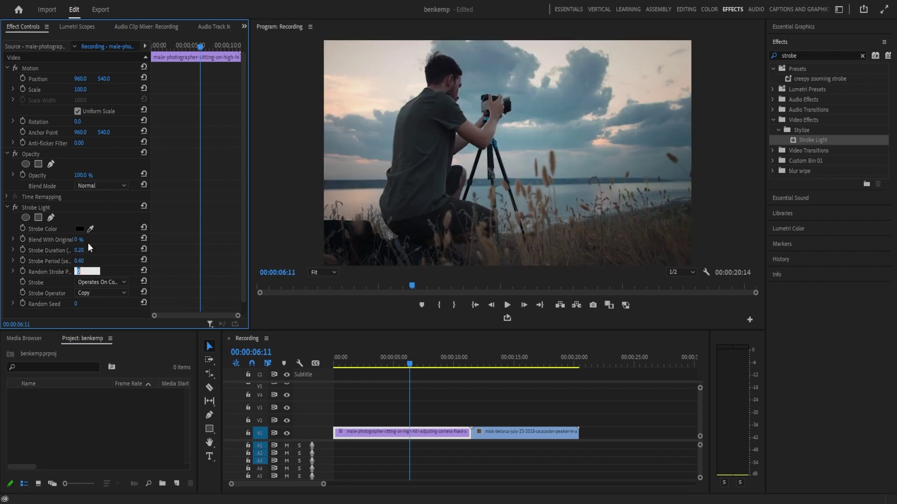
Play back the strobing photographer clip and delete the Strobe Light effect from it
{"action": "left_click", "coordinate": [507, 305]}
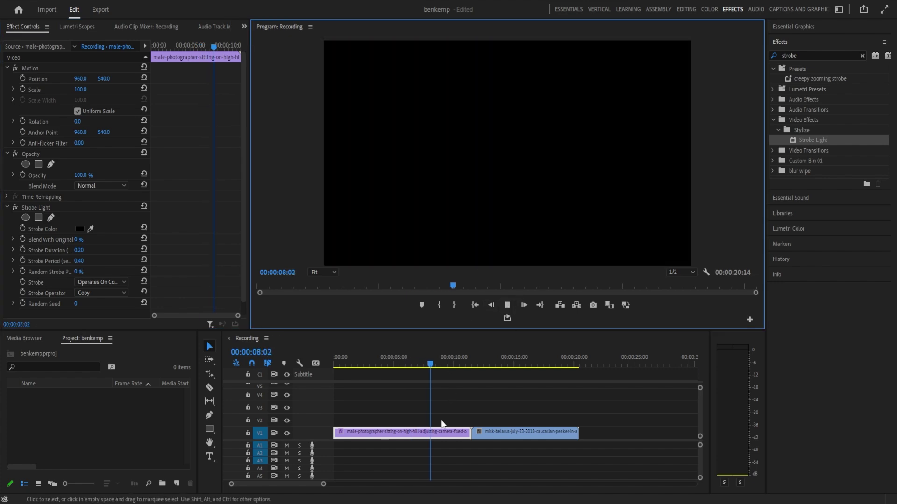
{"action": "key", "text": "space"}
{"action": "left_click_drag", "start_coordinate": [443, 364], "coordinate": [433, 387]}
{"action": "left_click", "coordinate": [48, 209]}
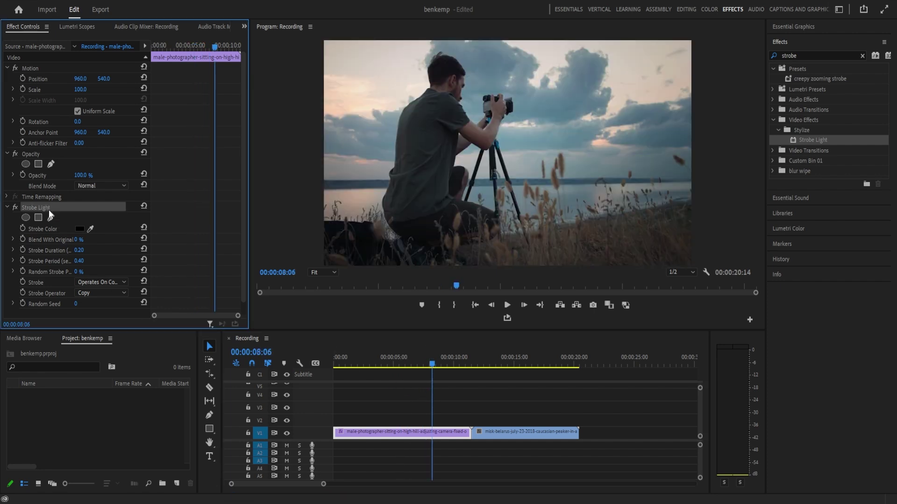
{"action": "key", "text": "Delete"}
Create a new Black Video item at 1920 × 1080, 30.00 fps and square pixels
{"action": "left_click_drag", "start_coordinate": [433, 367], "coordinate": [458, 394]}
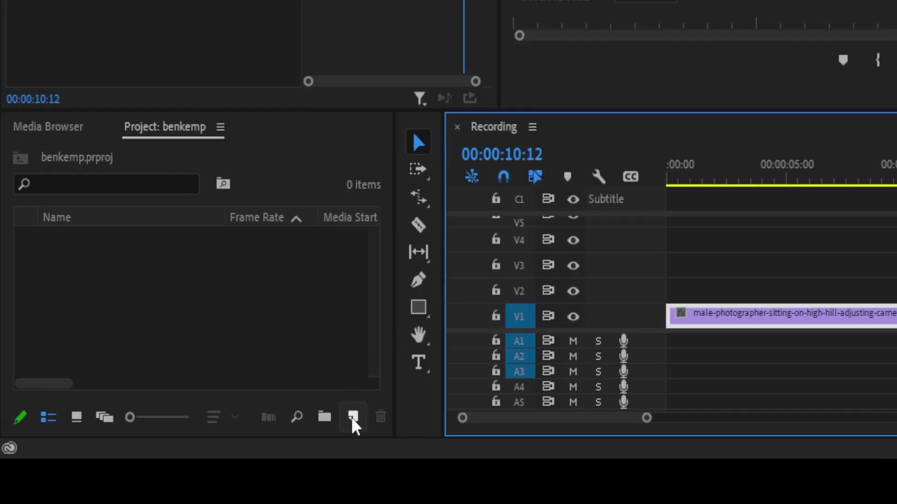
{"action": "left_click", "coordinate": [353, 420]}
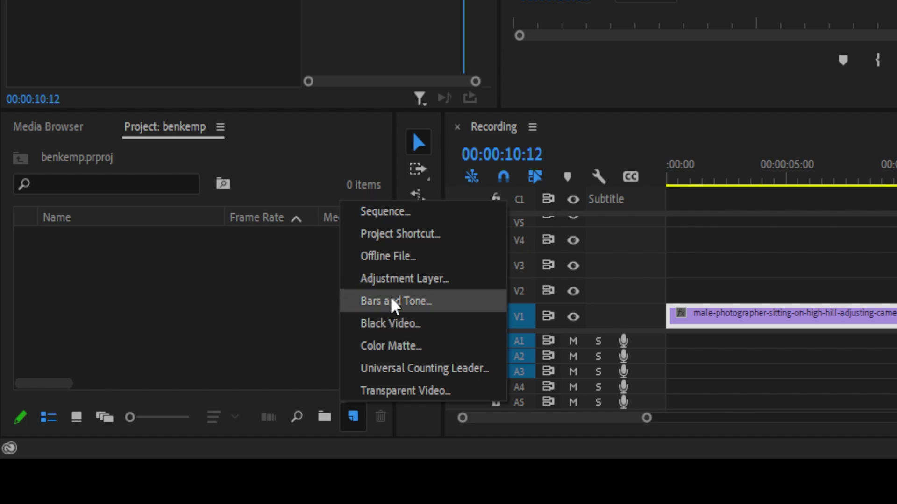
{"action": "left_click", "coordinate": [398, 327]}
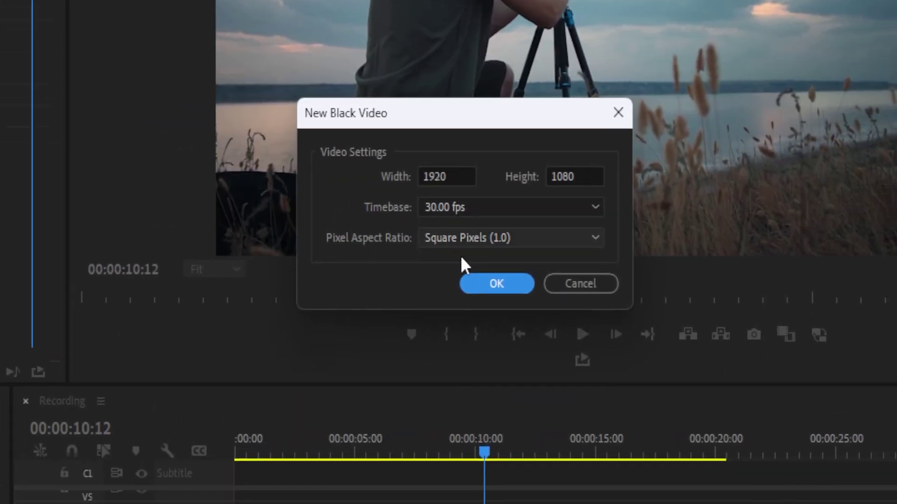
{"action": "left_click", "coordinate": [460, 233]}
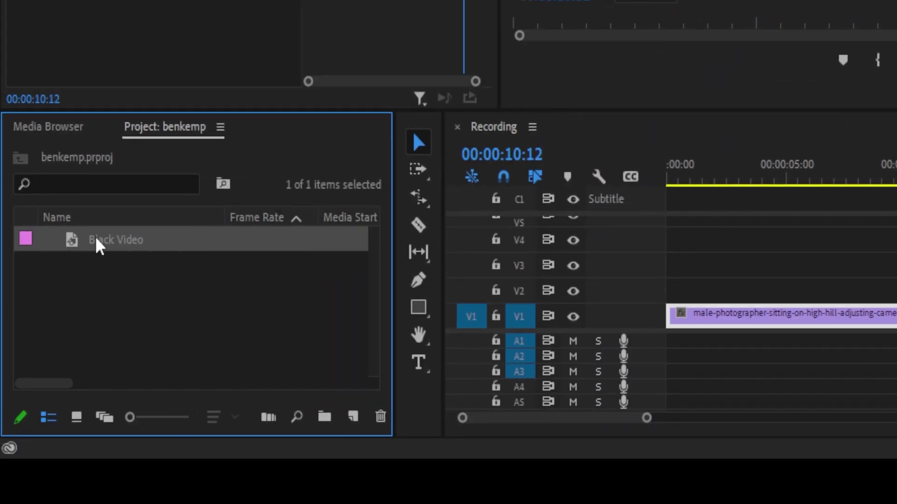
Place the Black Video on track V2 so that it spans the cut between the two clips
{"action": "left_click_drag", "start_coordinate": [98, 245], "coordinate": [863, 293]}
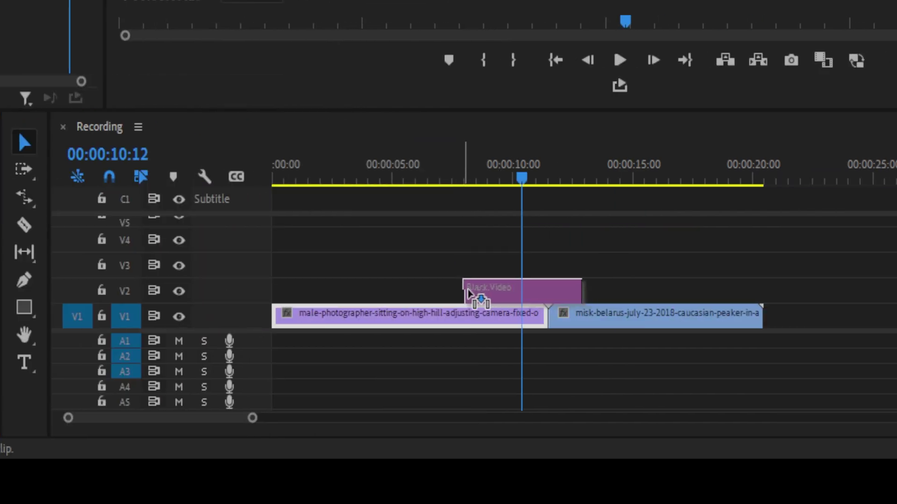
{"action": "mouse_move", "coordinate": [468, 292]}
{"action": "left_mouse_down"}
{"action": "mouse_move", "coordinate": [485, 300]}
{"action": "mouse_move", "coordinate": [476, 295]}
{"action": "left_mouse_up"}
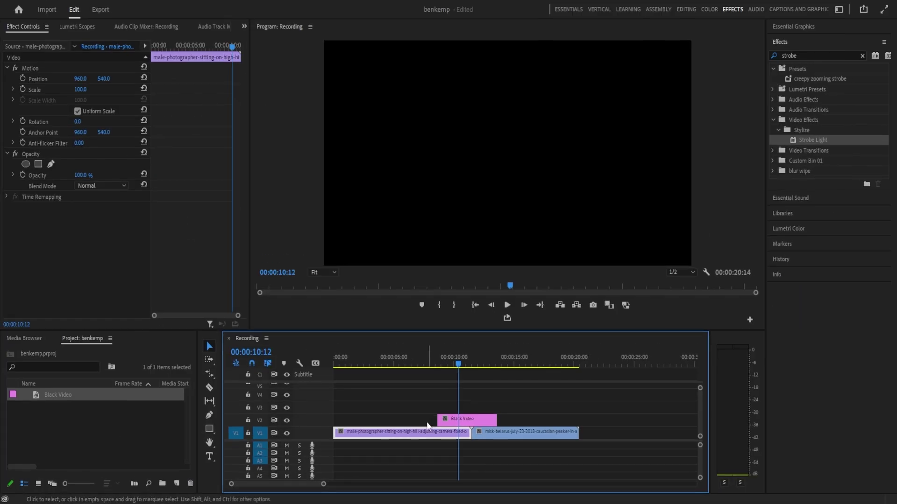
{"action": "left_click_drag", "start_coordinate": [462, 362], "coordinate": [441, 368]}
Try Cross Dissolve transitions on both ends of the Black Video clip and undo them
{"action": "left_click", "coordinate": [460, 420]}
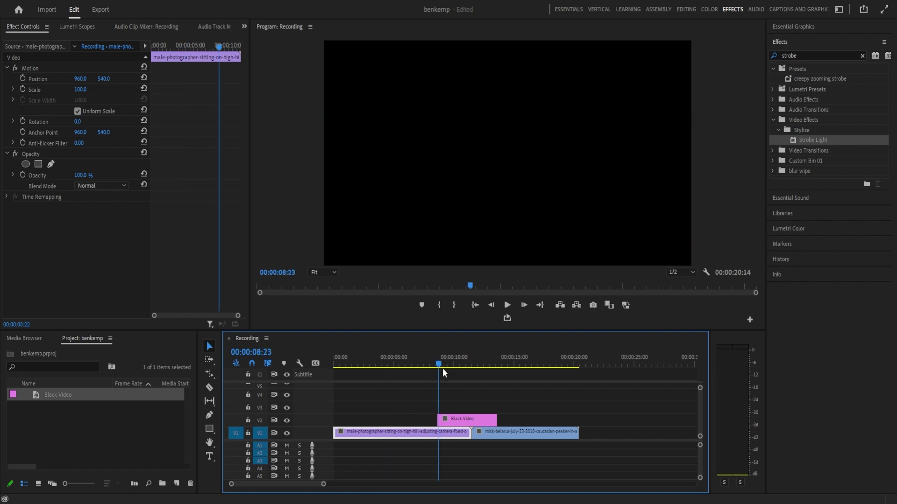
{"action": "left_click", "coordinate": [454, 423]}
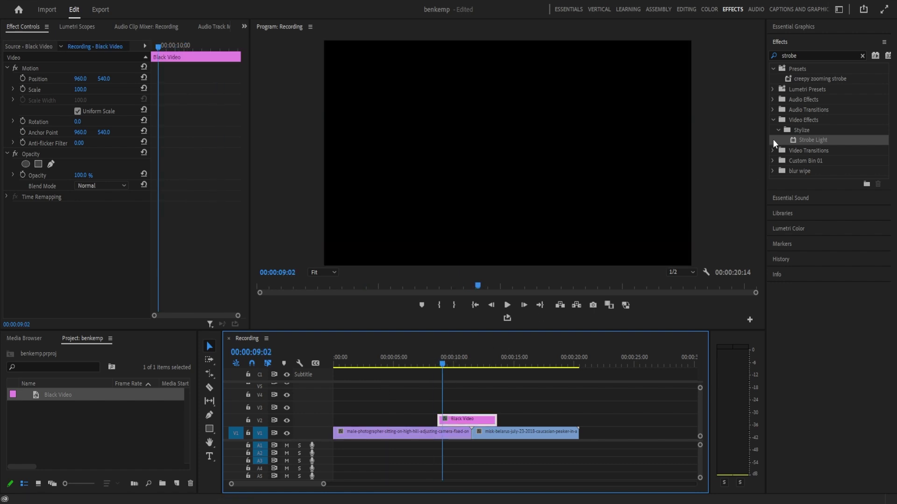
{"action": "left_click", "coordinate": [862, 56]}
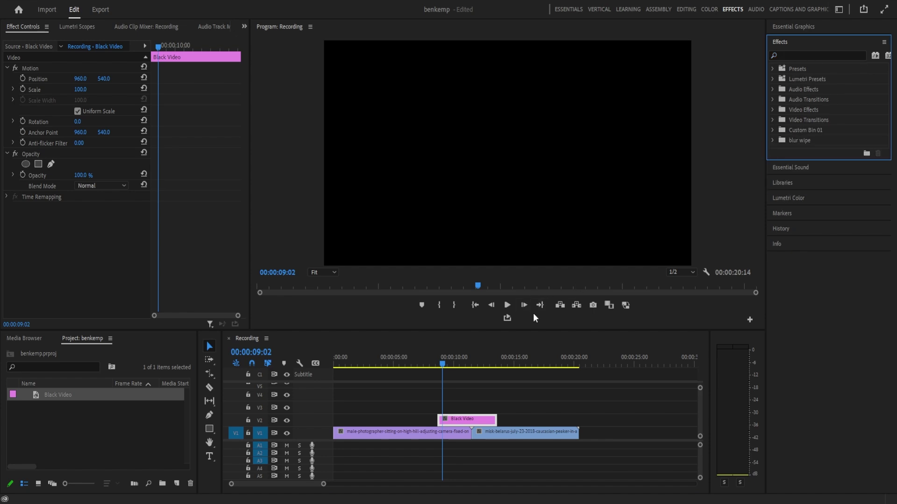
{"action": "key", "text": "ctrl+d"}
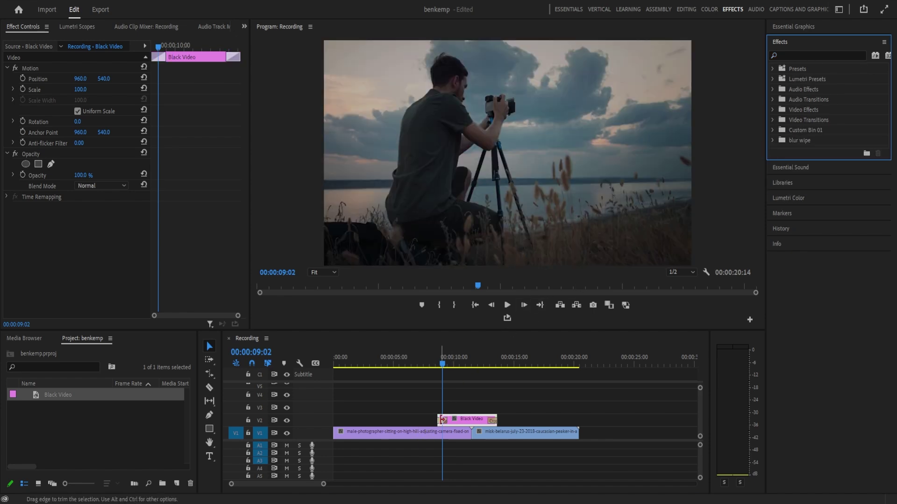
{"action": "left_click", "coordinate": [442, 420]}
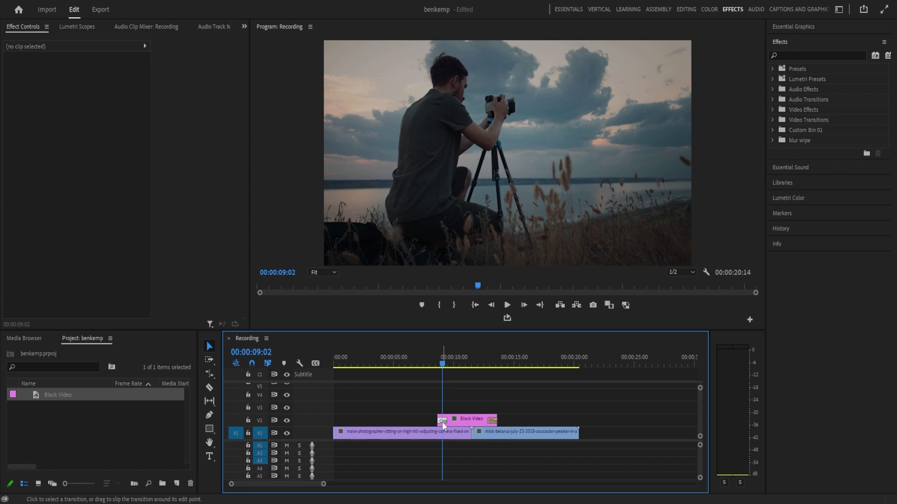
{"action": "key", "text": "ctrl+z"}
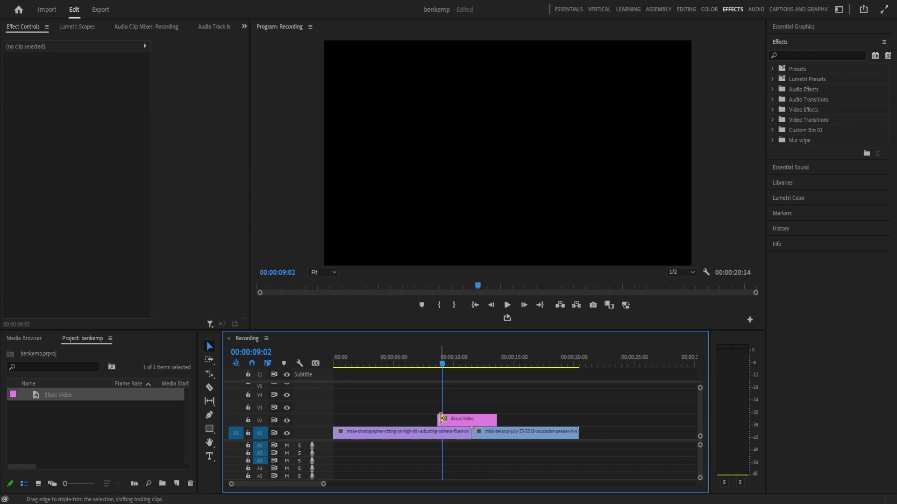
Apply the Barn Doors wipe transition to both the start and the end of the Black Video clip
{"action": "left_click", "coordinate": [772, 119]}
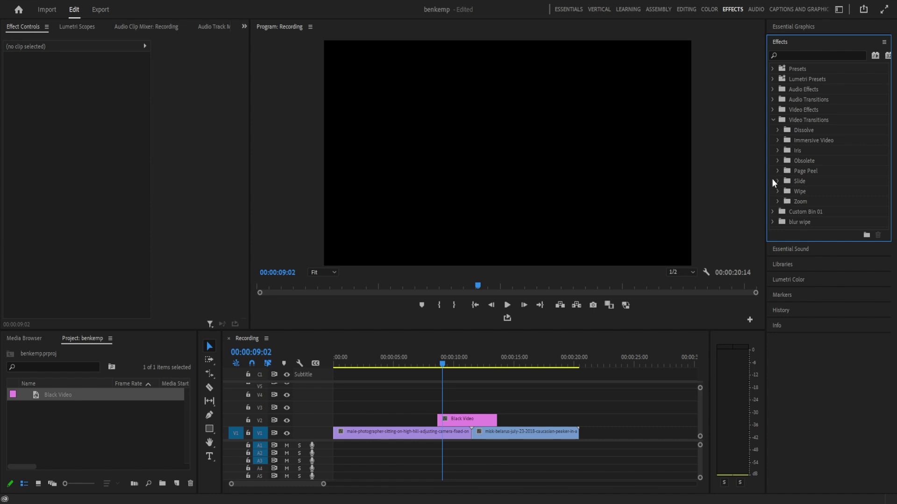
{"action": "left_click", "coordinate": [777, 191]}
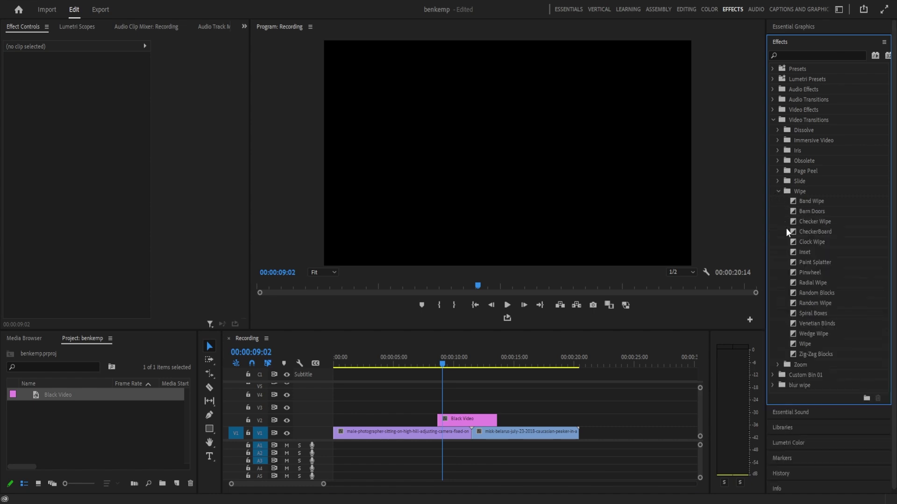
{"action": "left_click_drag", "start_coordinate": [796, 212], "coordinate": [730, 251]}
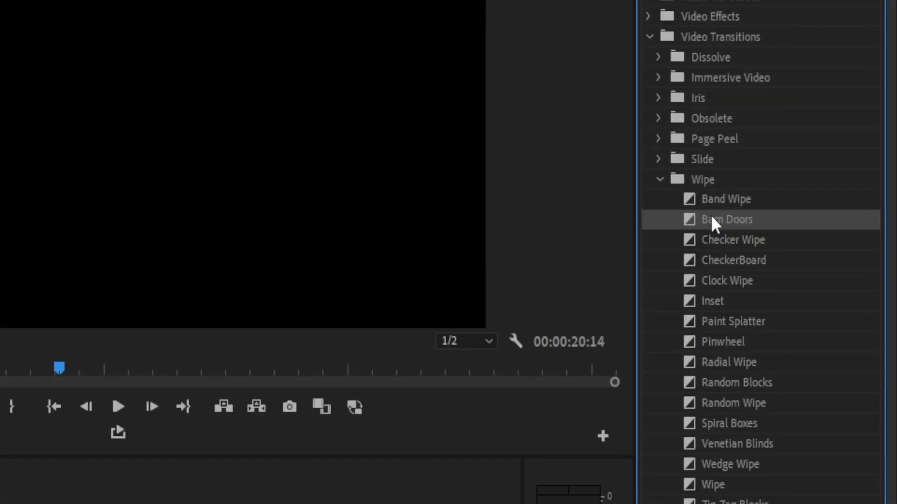
{"action": "left_click_drag", "start_coordinate": [809, 212], "coordinate": [705, 255]}
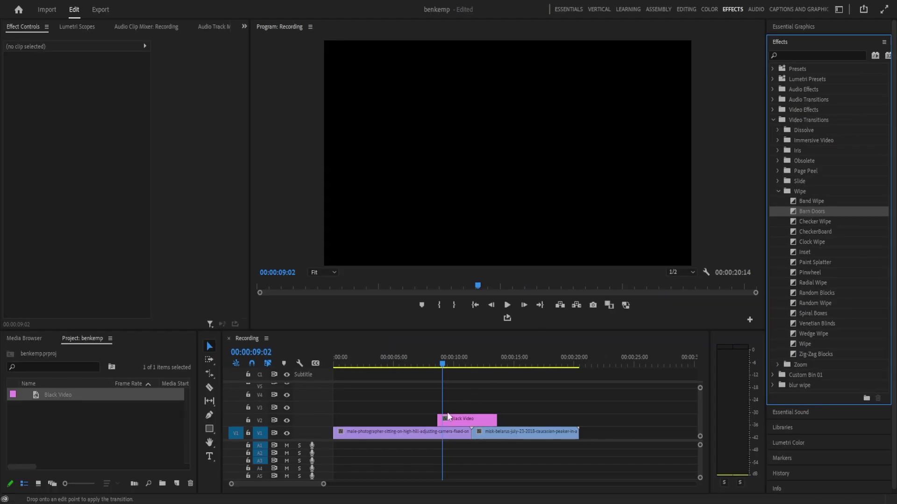
{"action": "left_click_drag", "start_coordinate": [447, 416], "coordinate": [447, 415]}
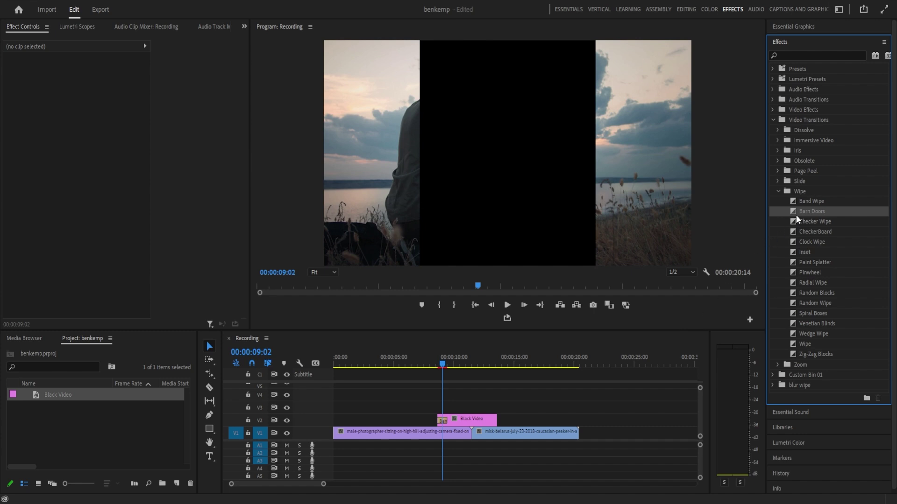
{"action": "left_click_drag", "start_coordinate": [796, 215], "coordinate": [574, 387]}
{"action": "left_click_drag", "start_coordinate": [493, 422], "coordinate": [493, 422]}
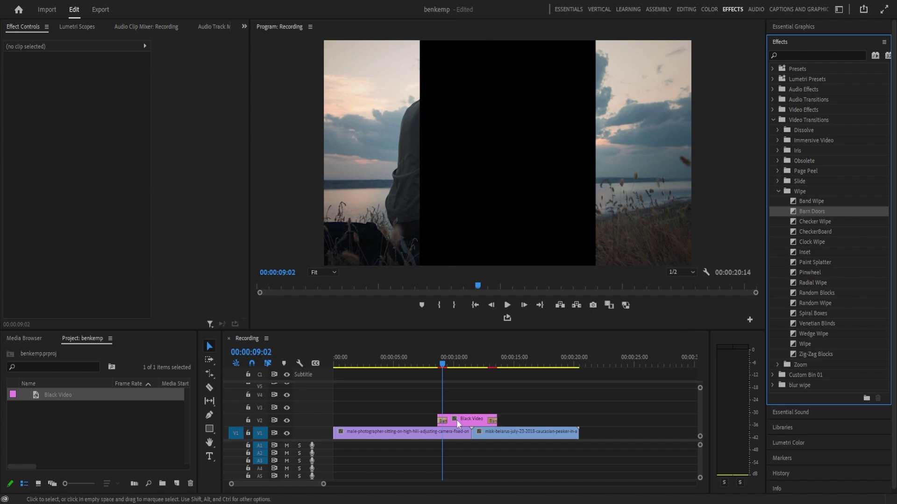
Switch the Barn Doors transition at the start of the Black Video to a vertical direction and preview it
{"action": "left_click", "coordinate": [442, 422]}
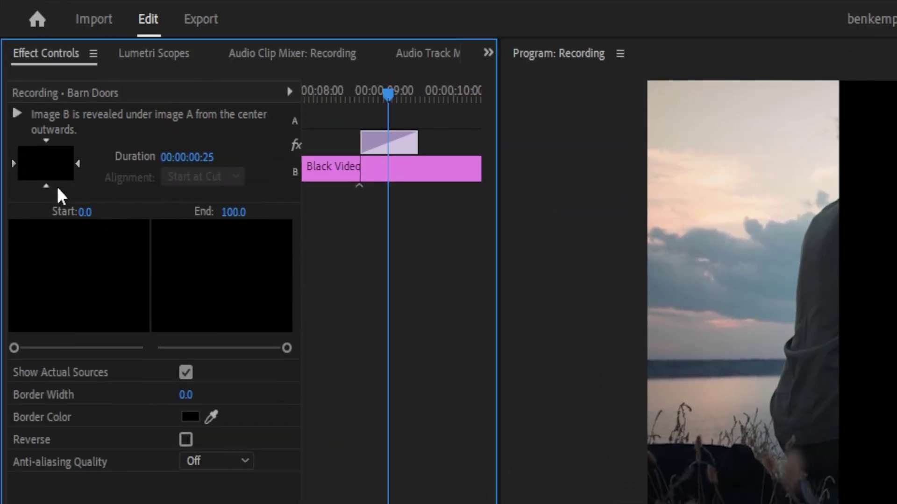
{"action": "left_click", "coordinate": [41, 53]}
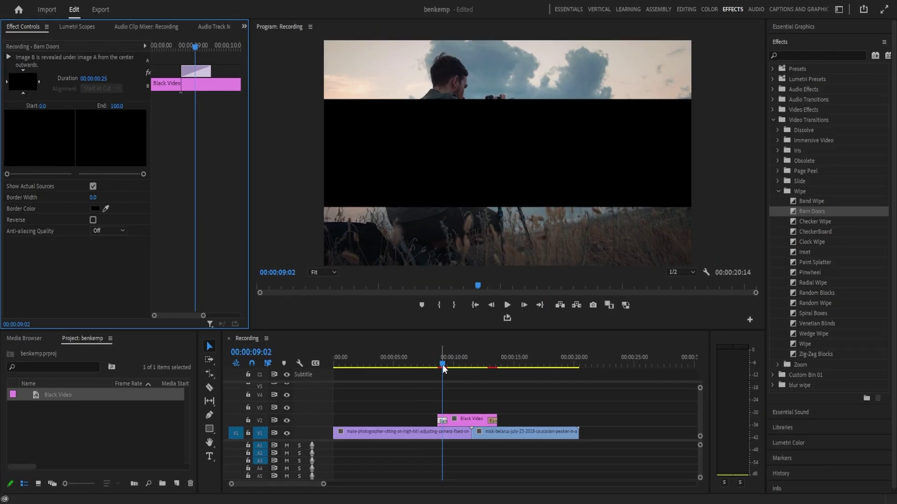
{"action": "left_click_drag", "start_coordinate": [442, 366], "coordinate": [430, 368]}
{"action": "key", "text": "space"}
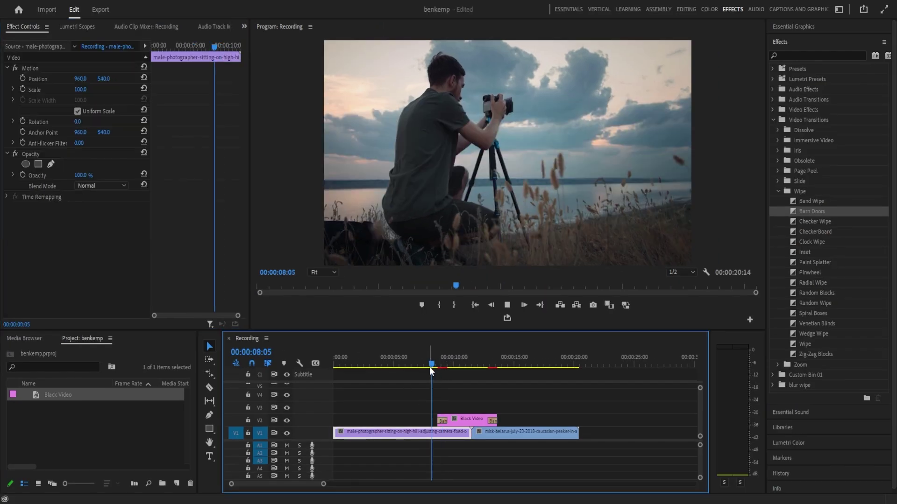
{"action": "key", "text": "space"}
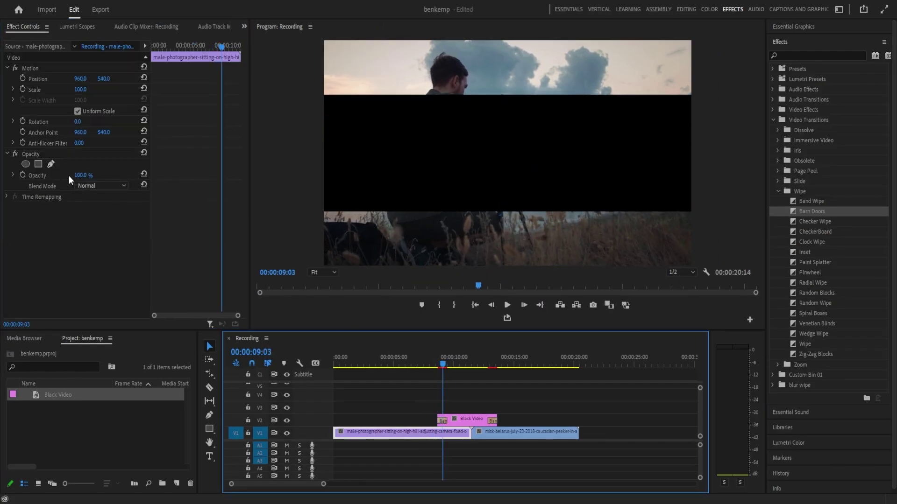
Enable Reverse for the Barn Doors transition at the start of the Black Video and play it back
{"action": "left_click", "coordinate": [442, 420]}
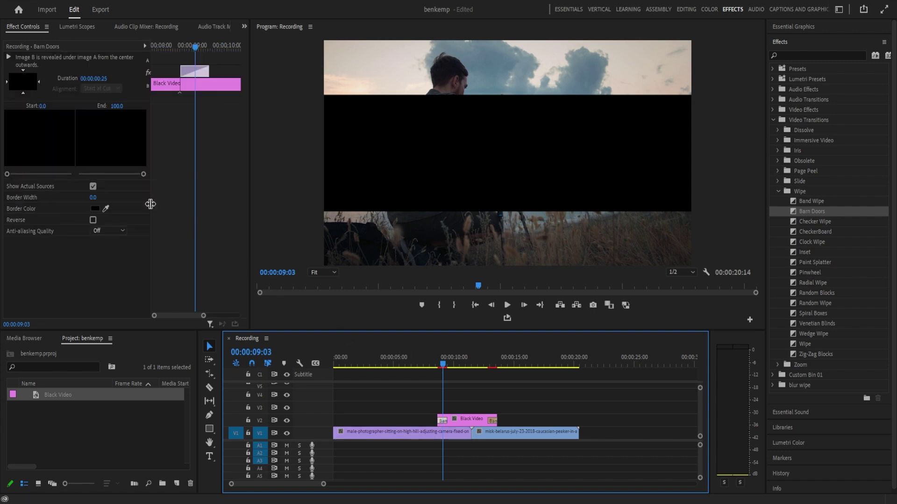
{"action": "left_click", "coordinate": [93, 220]}
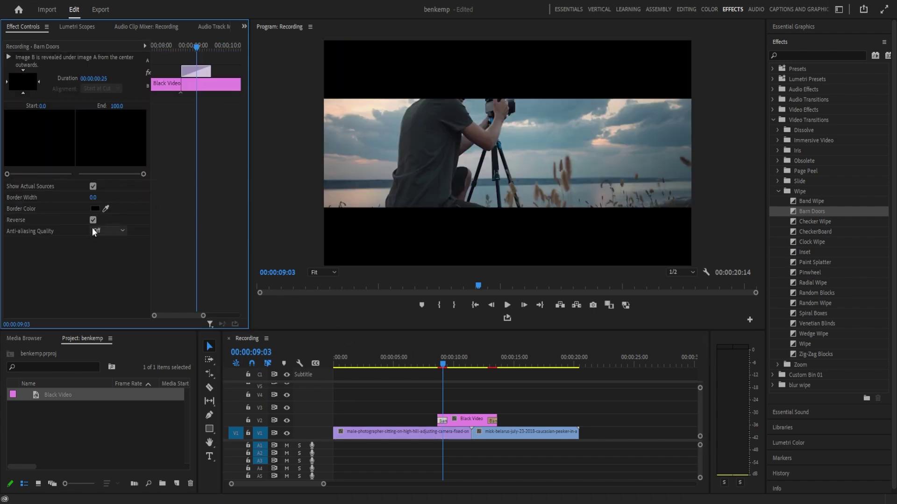
{"action": "left_click", "coordinate": [436, 356]}
{"action": "key", "text": "space"}
{"action": "key", "text": "space"}
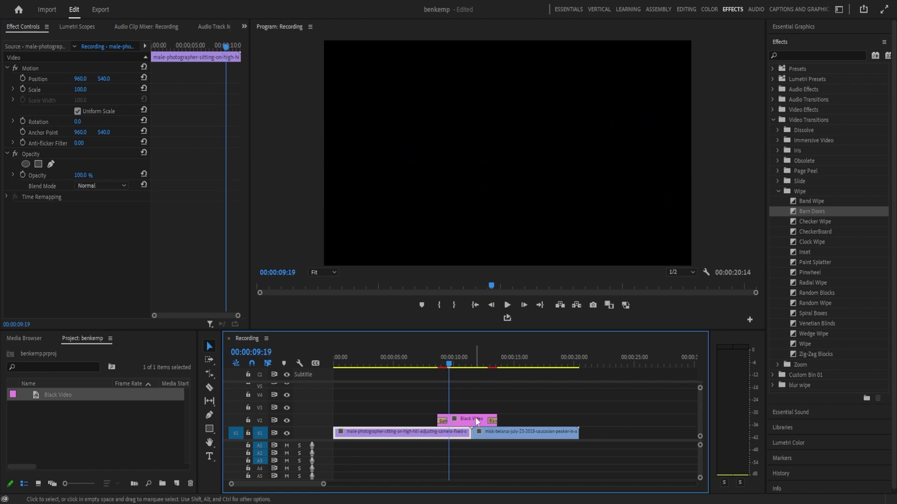
Switch the Barn Doors transition at the end of the Black Video to a vertical direction and play back the whole blink
{"action": "left_click", "coordinate": [492, 364]}
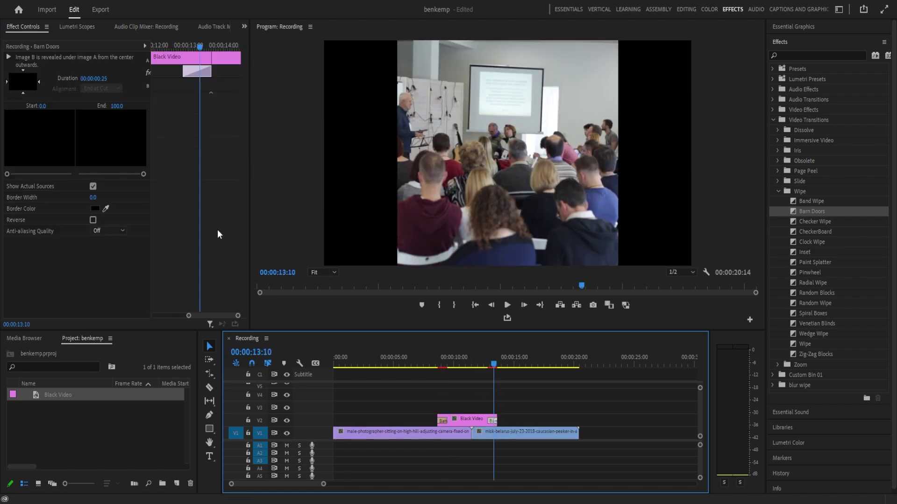
{"action": "left_click", "coordinate": [24, 92]}
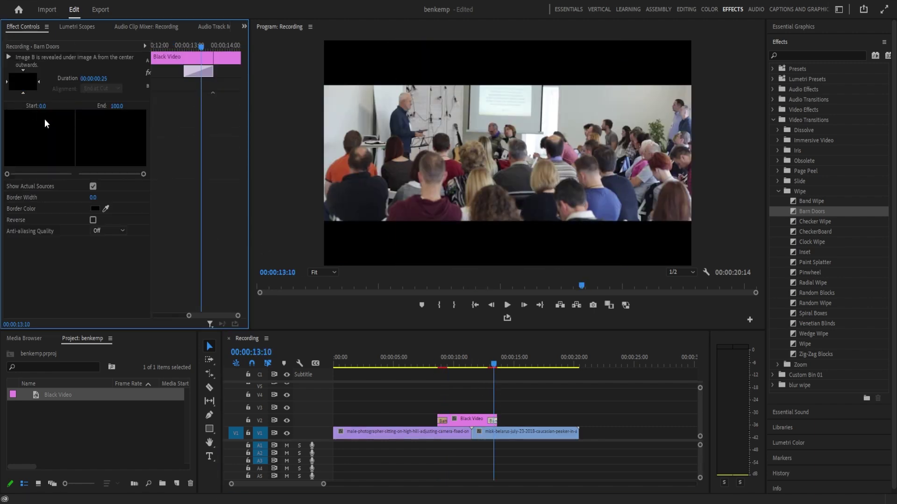
{"action": "left_click", "coordinate": [486, 360]}
{"action": "key", "text": "space"}
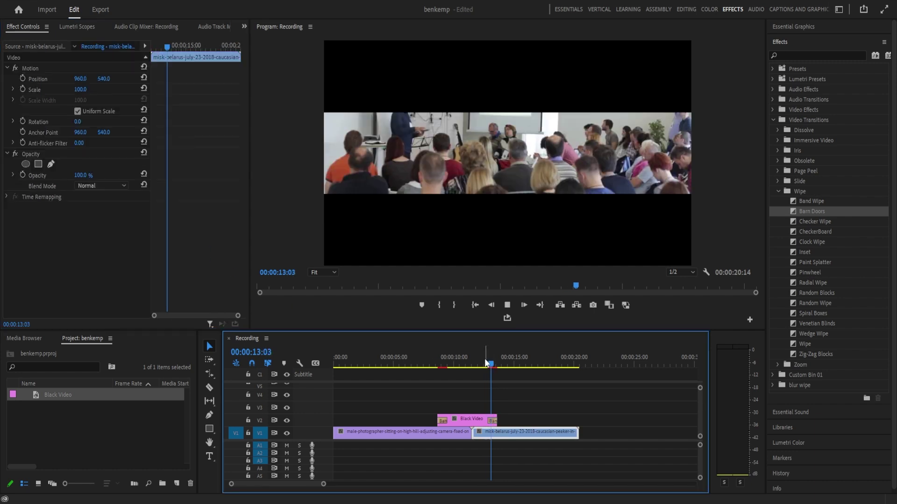
{"action": "left_click", "coordinate": [436, 361]}
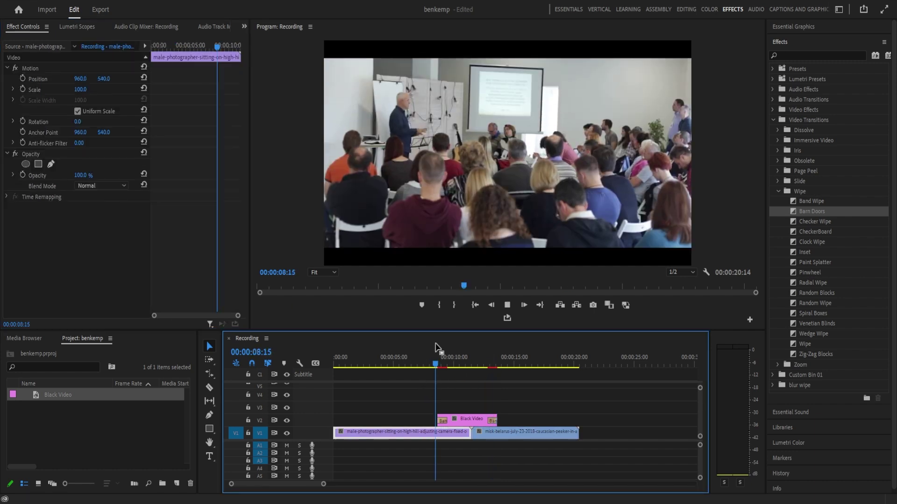
{"action": "key", "text": "space"}
{"action": "key", "text": "space"}
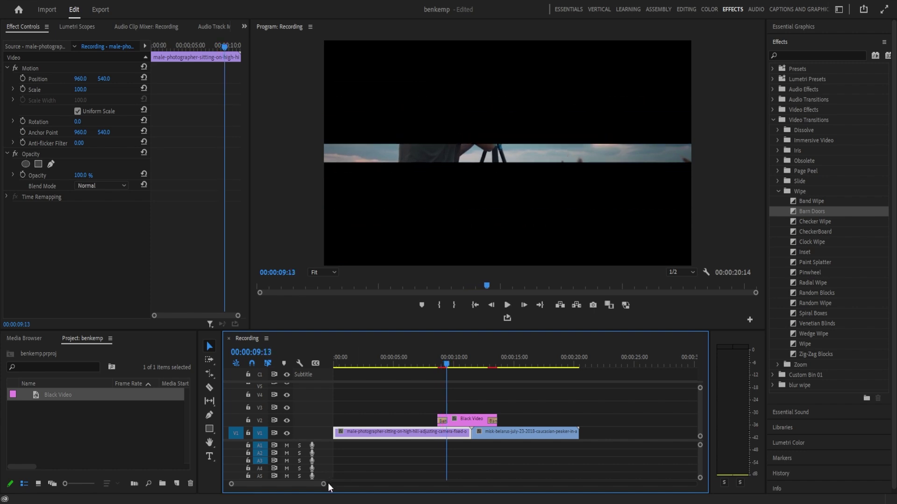
Trim the end of the Black Video clip back so that it lasts about two seconds
{"action": "mouse_move", "coordinate": [323, 484]}
{"action": "left_mouse_down"}
{"action": "mouse_move", "coordinate": [294, 489]}
{"action": "mouse_move", "coordinate": [308, 491]}
{"action": "left_mouse_up"}
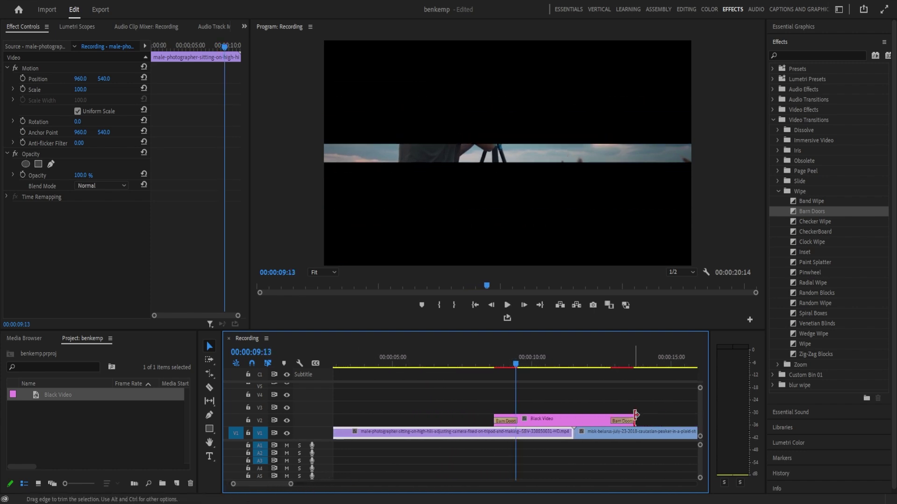
{"action": "left_click_drag", "start_coordinate": [635, 415], "coordinate": [532, 419]}
{"action": "key", "text": "ctrl+z"}
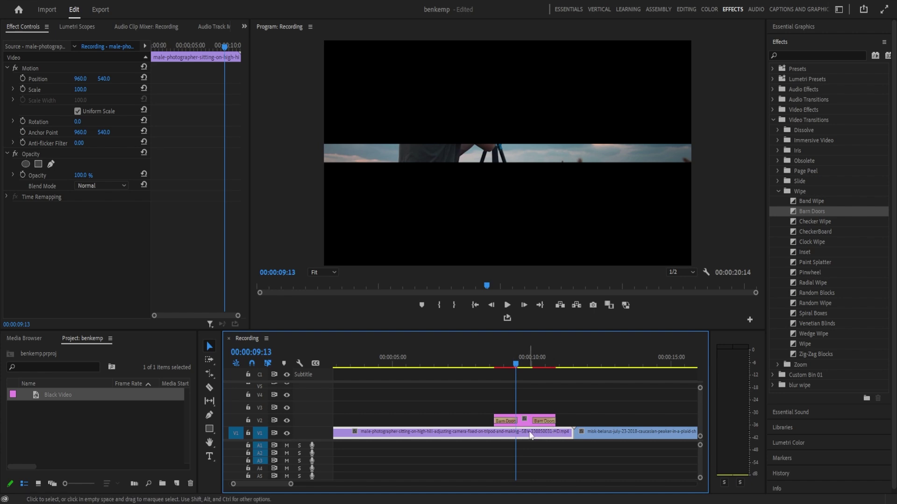
{"action": "scroll", "coordinate": [531, 436], "scroll_direction": "up", "scroll_amount": 5}
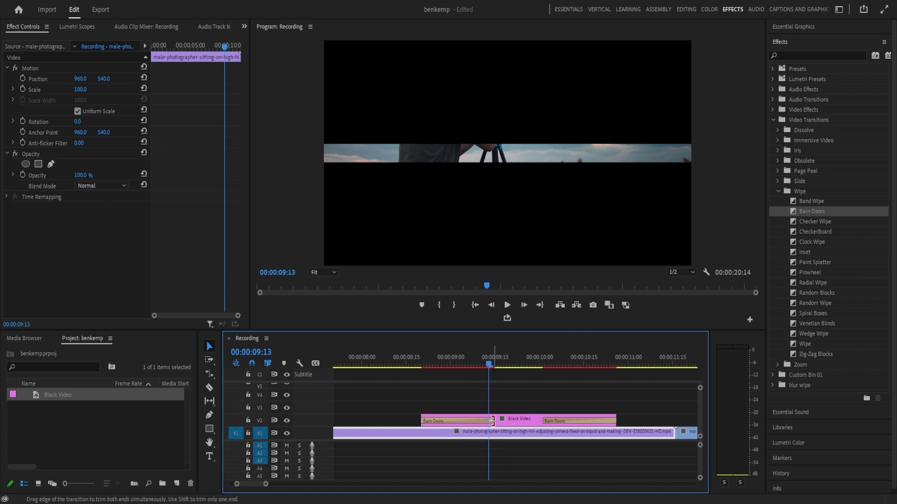
Shorten the starting Barn Doors transition to 8 frames and the ending one to about 7, pulling the Black Video's end back
{"action": "left_click_drag", "start_coordinate": [492, 421], "coordinate": [442, 421]}
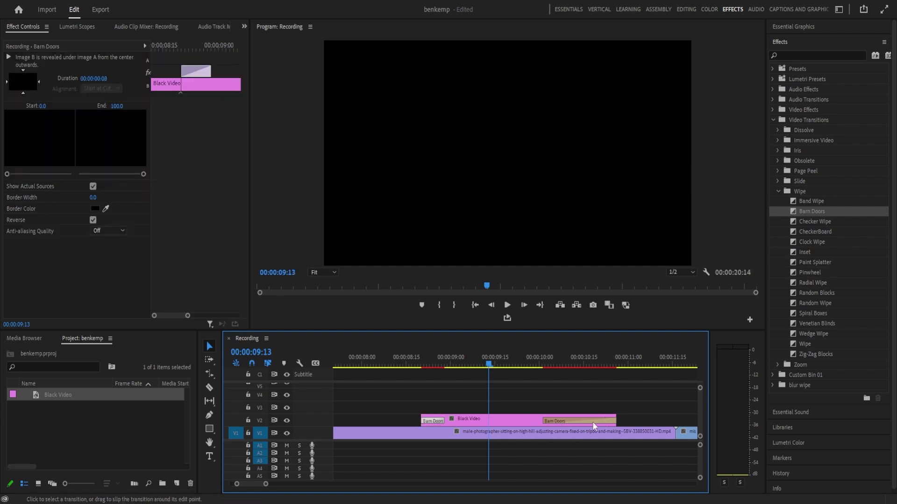
{"action": "left_click_drag", "start_coordinate": [549, 420], "coordinate": [483, 420]}
{"action": "left_click", "coordinate": [448, 365]}
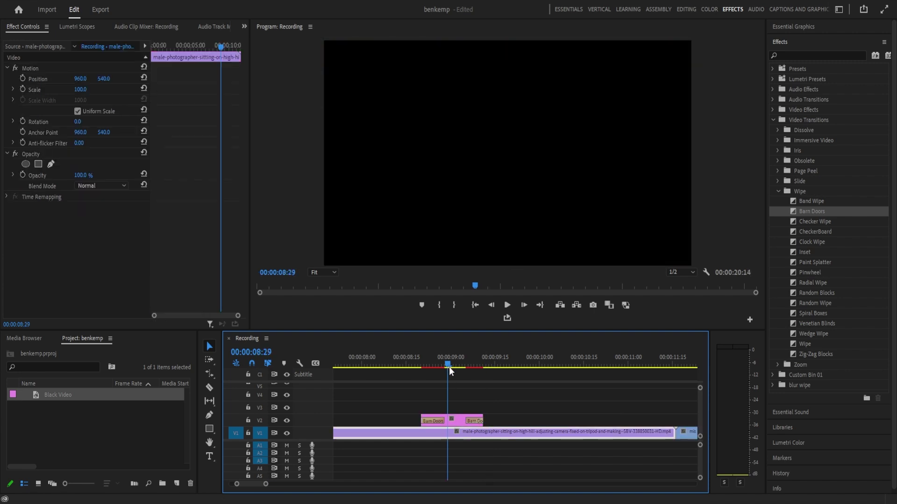
Trim the Black Video's end until its two Barn Doors wipes nearly meet, and play back the quicker blink
{"action": "left_click_drag", "start_coordinate": [487, 422], "coordinate": [466, 422]}
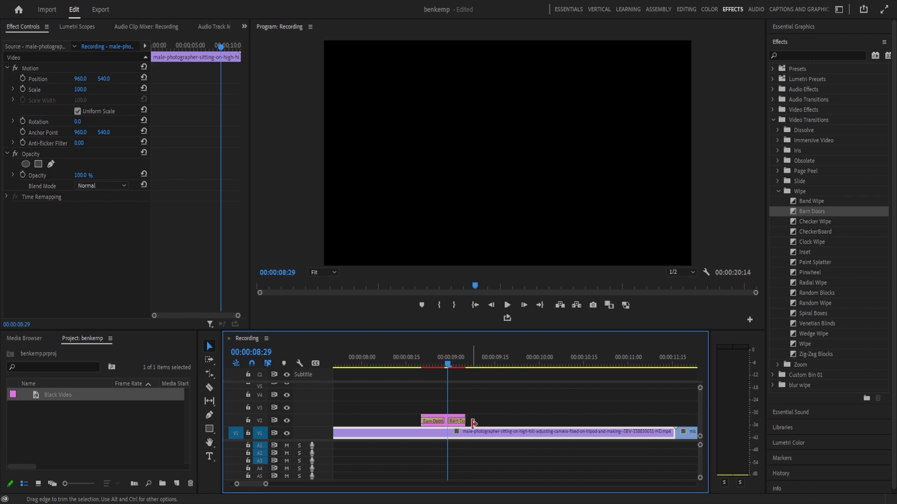
{"action": "left_click", "coordinate": [421, 367]}
{"action": "key", "text": "space"}
{"action": "key", "text": "space"}
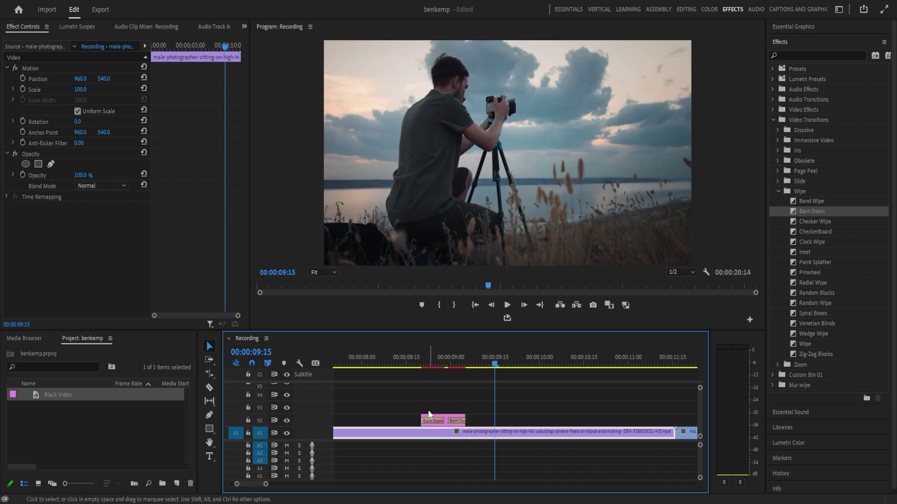
Extend the Black Video slightly to about 17 frames, leaving a short gap between the wipes, and play back the blink twice
{"action": "mouse_move", "coordinate": [463, 419]}
{"action": "left_mouse_down"}
{"action": "mouse_move", "coordinate": [472, 419]}
{"action": "mouse_move", "coordinate": [453, 417]}
{"action": "left_mouse_up"}
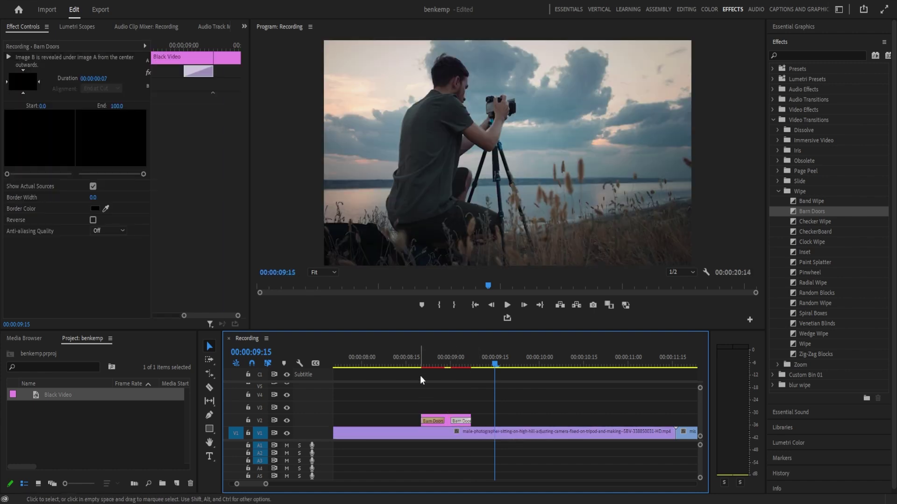
{"action": "left_click", "coordinate": [417, 363]}
{"action": "key", "text": "space"}
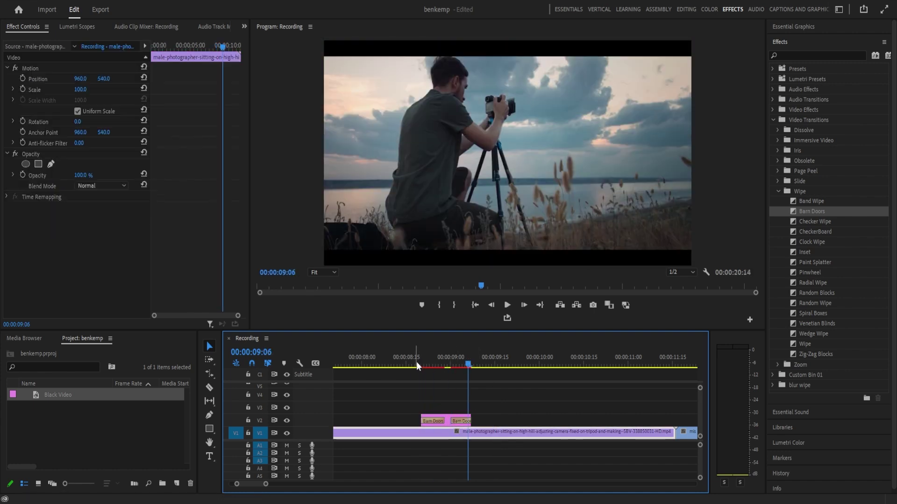
{"action": "left_click", "coordinate": [418, 364]}
{"action": "key", "text": "space"}
{"action": "key", "text": "space"}
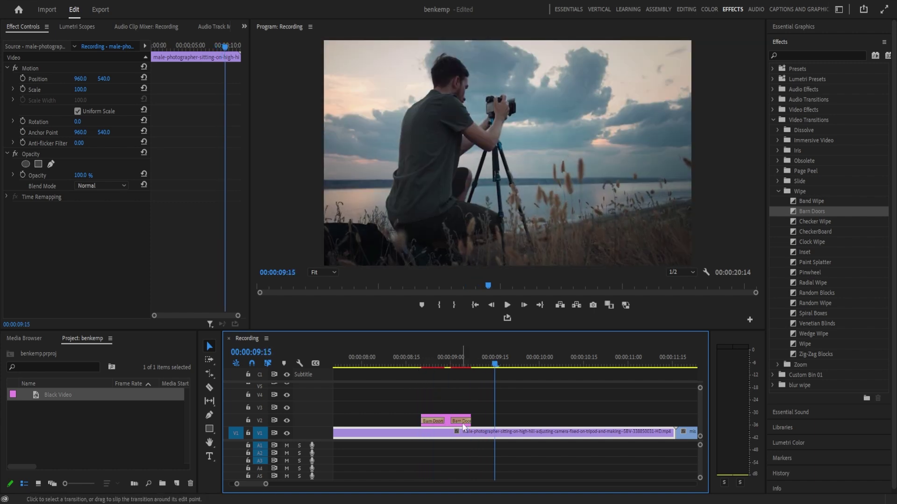
Nest the Black Video and give it a Gaussian Blur with Blurriness 160, vertical Blur Dimensions and Repeat Edge Pixels, checking the softened edges
{"action": "right_click", "coordinate": [450, 421]}
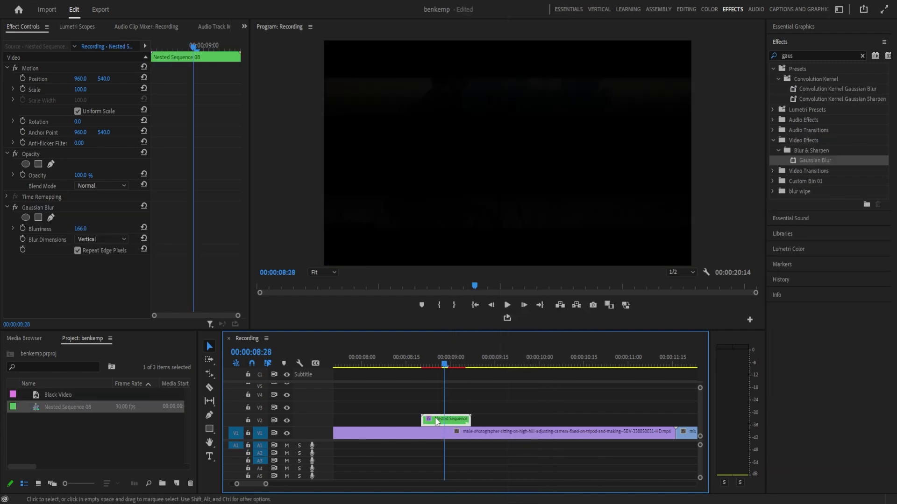
{"action": "mouse_move", "coordinate": [440, 364]}
{"action": "left_mouse_down"}
{"action": "mouse_move", "coordinate": [449, 365]}
{"action": "mouse_move", "coordinate": [442, 369]}
{"action": "left_mouse_up"}
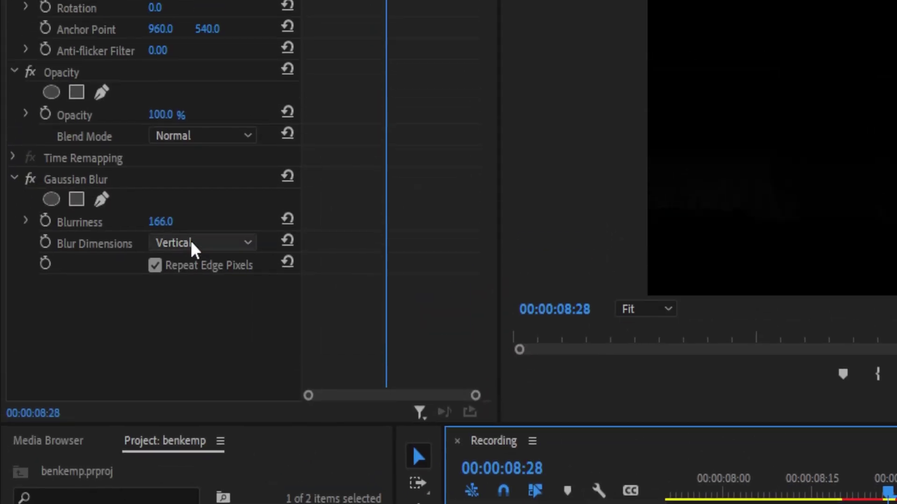
{"action": "left_click", "coordinate": [192, 245]}
{"action": "left_click", "coordinate": [184, 308]}
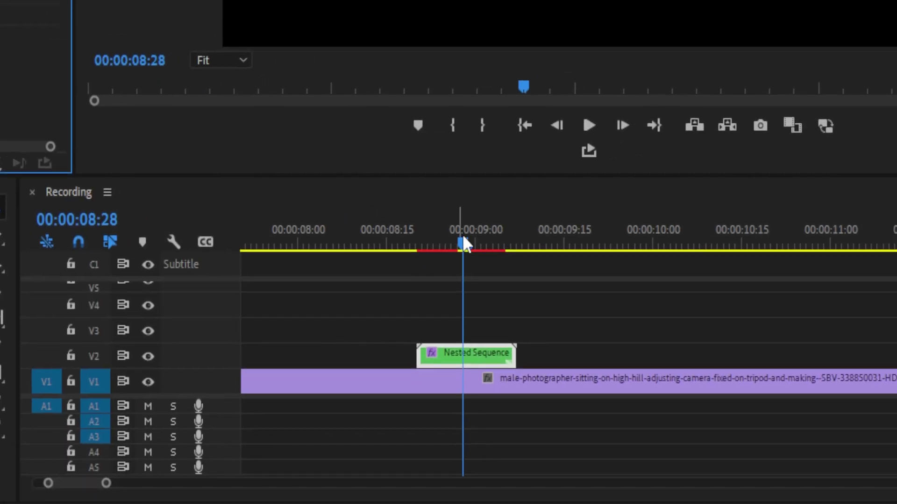
{"action": "left_click_drag", "start_coordinate": [887, 493], "coordinate": [866, 497]}
{"action": "left_click_drag", "start_coordinate": [426, 270], "coordinate": [481, 278]}
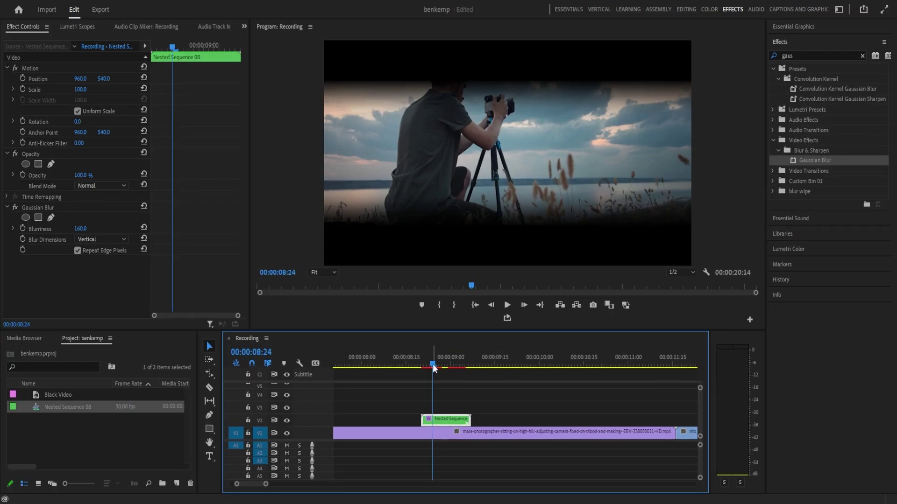
{"action": "mouse_move", "coordinate": [464, 374]}
{"action": "left_mouse_down"}
{"action": "mouse_move", "coordinate": [426, 383]}
{"action": "mouse_move", "coordinate": [471, 376]}
{"action": "mouse_move", "coordinate": [447, 380]}
{"action": "mouse_move", "coordinate": [458, 379]}
{"action": "left_mouse_up"}
Duplicate the nested sequence on track V2, placing the copy about 22 frames after the original
{"action": "left_click", "coordinate": [444, 420]}
{"action": "left_click_drag", "start_coordinate": [445, 421], "coordinate": [509, 421]}
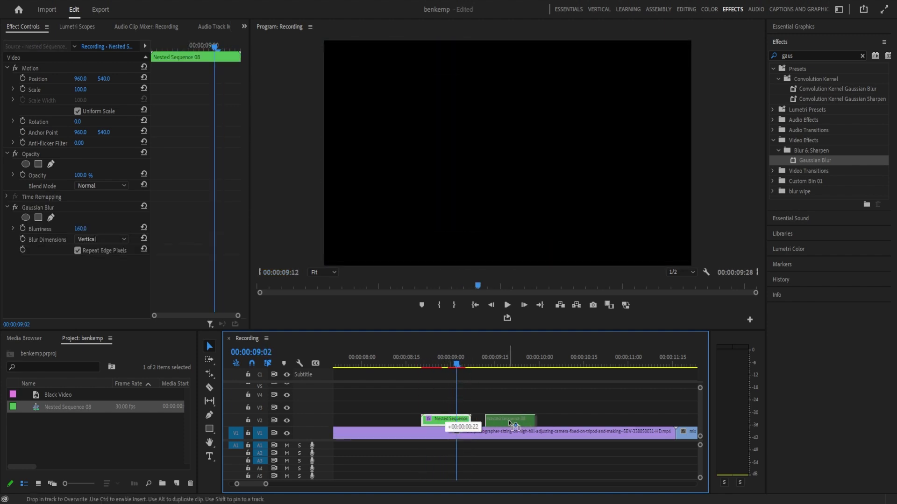
{"action": "left_click", "coordinate": [495, 369]}
{"action": "mouse_move", "coordinate": [491, 367]}
{"action": "left_mouse_down"}
{"action": "mouse_move", "coordinate": [509, 369]}
{"action": "mouse_move", "coordinate": [481, 372]}
{"action": "mouse_move", "coordinate": [489, 370]}
{"action": "left_mouse_up"}
{"action": "left_click", "coordinate": [512, 419]}
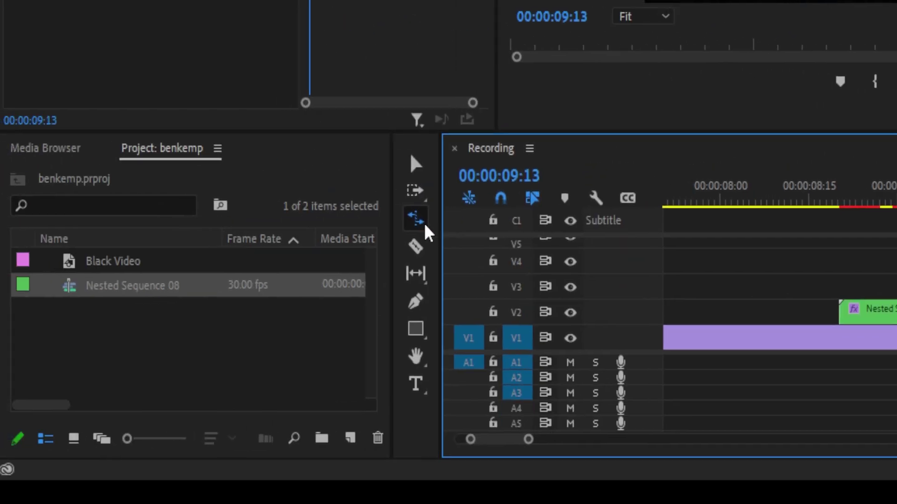
Speed up the duplicated nested sequence to about 9 frames with the Rate Stretch tool and play it back
{"action": "left_click", "coordinate": [428, 229]}
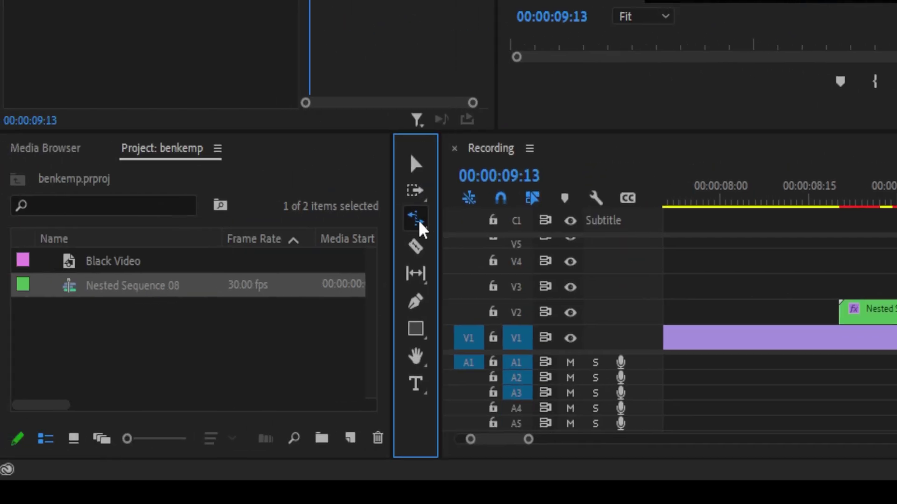
{"action": "left_click", "coordinate": [517, 263]}
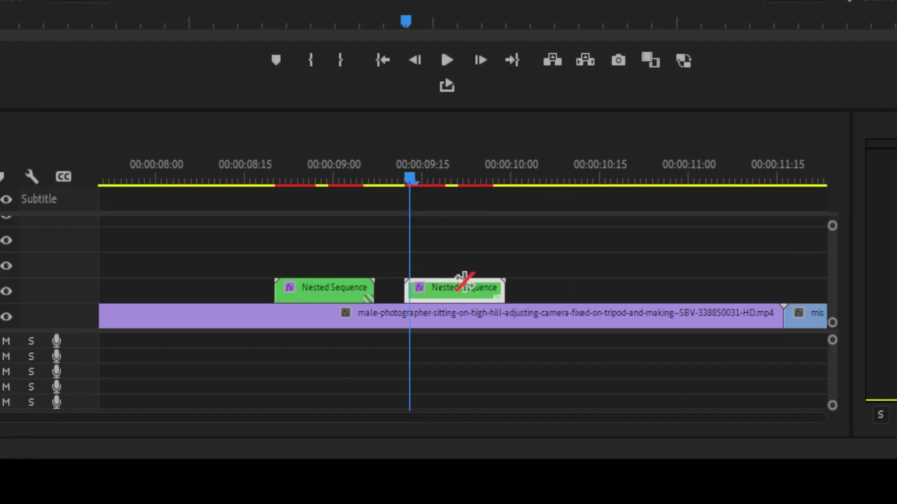
{"action": "left_click_drag", "start_coordinate": [456, 292], "coordinate": [407, 294]}
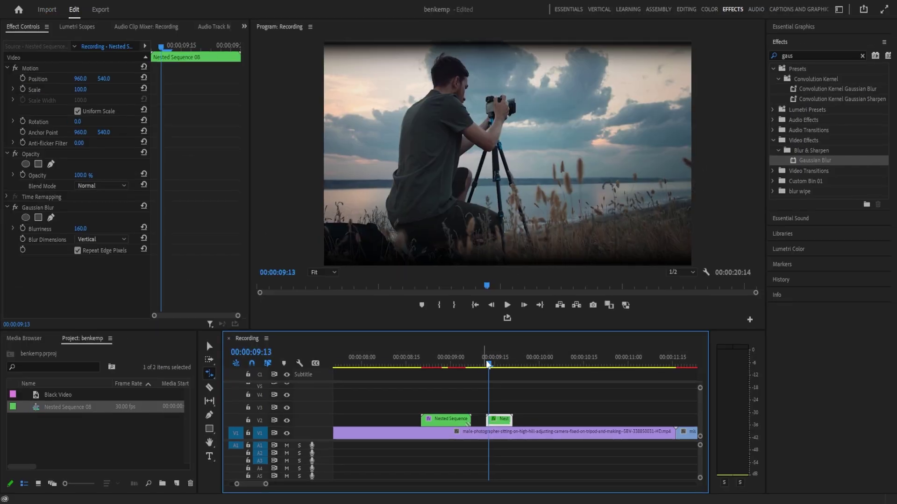
{"action": "left_click", "coordinate": [355, 182]}
{"action": "key", "text": "space"}
{"action": "mouse_move", "coordinate": [485, 368]}
{"action": "left_mouse_down"}
{"action": "mouse_move", "coordinate": [502, 369]}
{"action": "mouse_move", "coordinate": [484, 369]}
{"action": "left_mouse_up"}
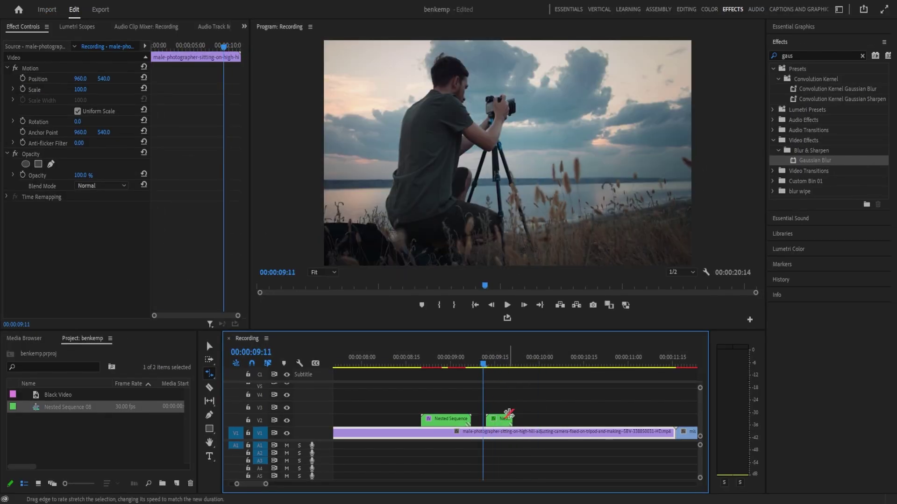
Try rate-stretching the second nested sequence to about 13 frames and play it back, then revert it
{"action": "left_click_drag", "start_coordinate": [510, 419], "coordinate": [525, 420]}
{"action": "key", "text": "space"}
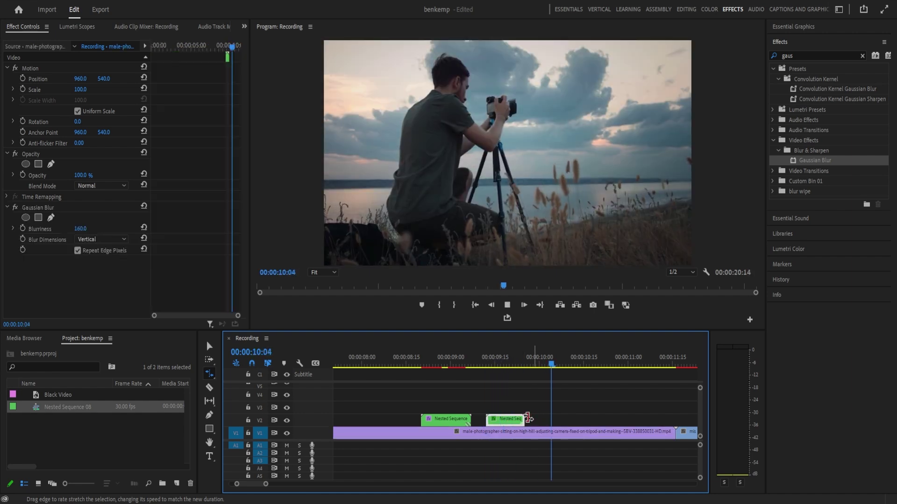
{"action": "left_click", "coordinate": [516, 422]}
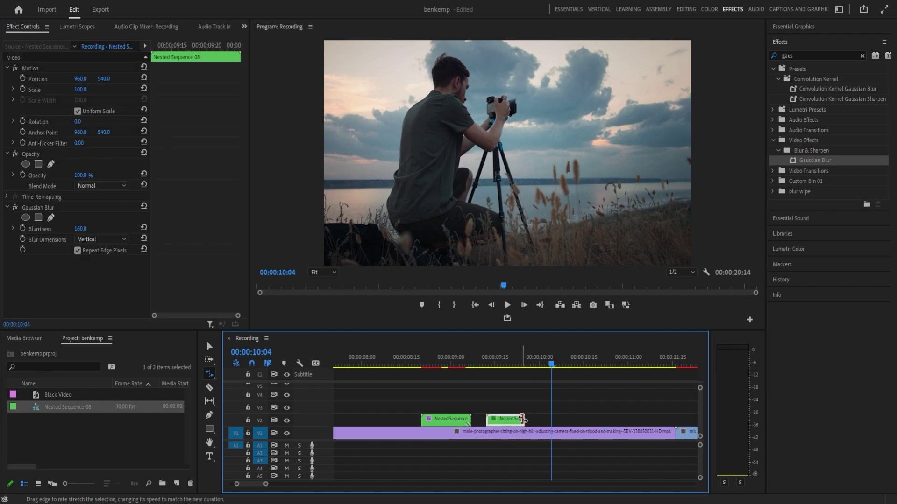
Rate-stretch the first nested sequence to about 7 frames and play back both blinks
{"action": "left_click_drag", "start_coordinate": [469, 419], "coordinate": [441, 419]}
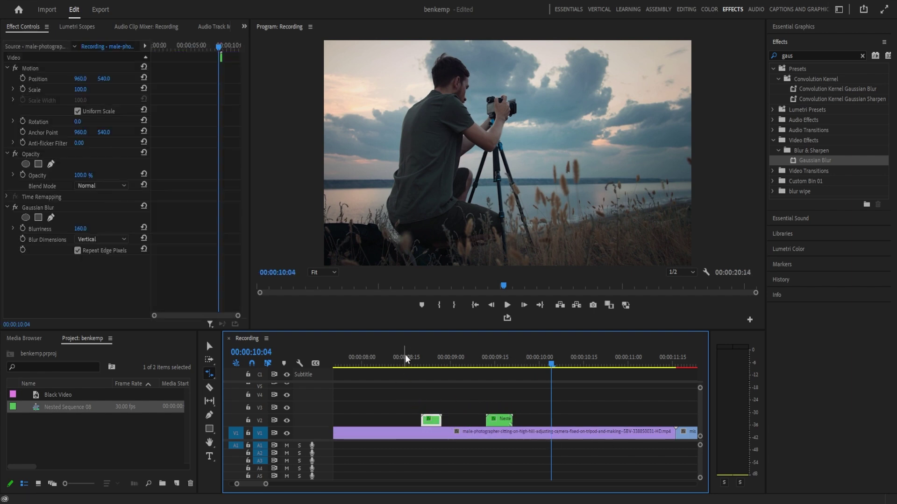
{"action": "left_click", "coordinate": [405, 359]}
{"action": "key", "text": "space"}
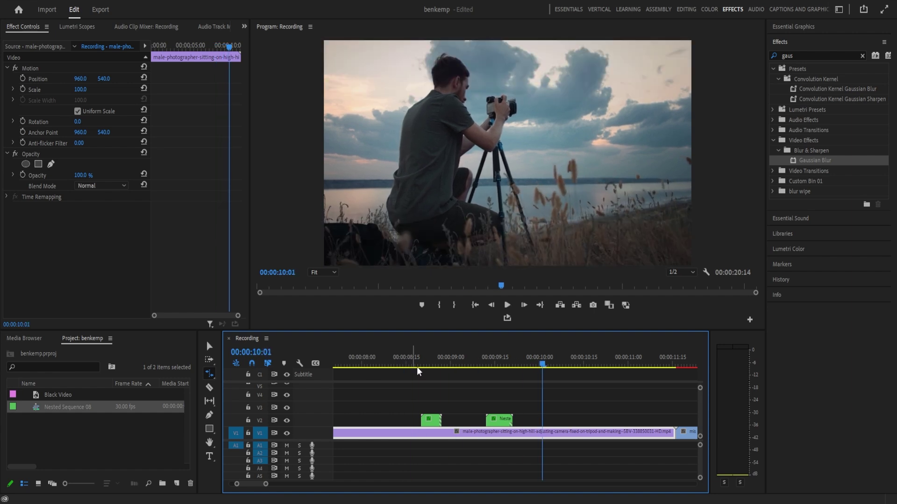
{"action": "left_click", "coordinate": [486, 364]}
{"action": "key", "text": "space"}
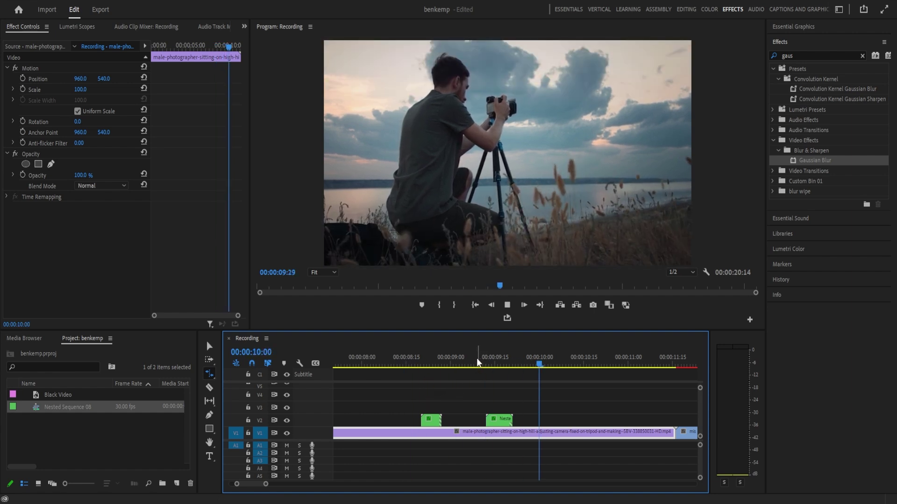
{"action": "key", "text": "space"}
Rate-stretch the second nested sequence to about 16 frames and the first to about 12, playing back the slower second blink
{"action": "left_click_drag", "start_coordinate": [512, 423], "coordinate": [523, 423]}
{"action": "left_click", "coordinate": [206, 377]}
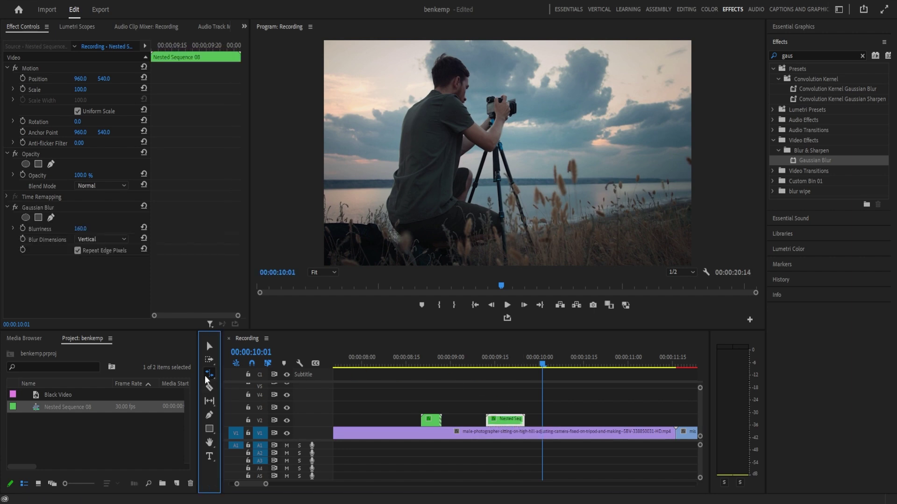
{"action": "left_click", "coordinate": [278, 395]}
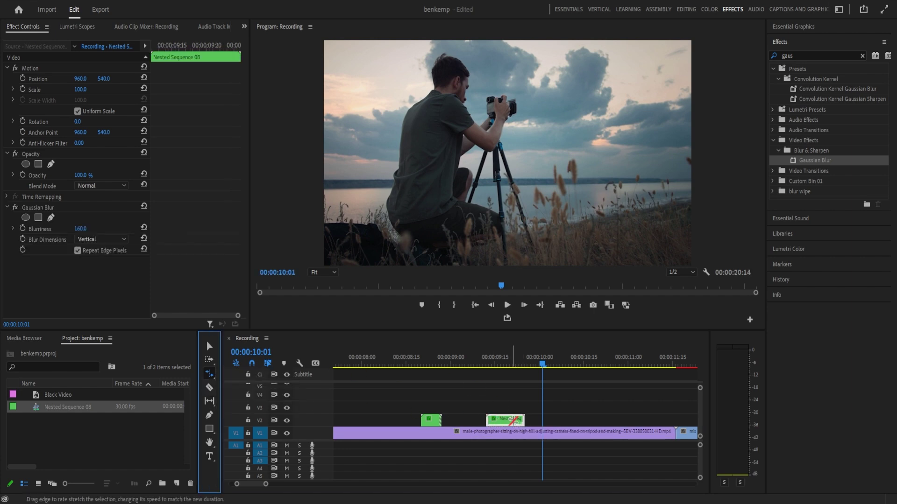
{"action": "left_click_drag", "start_coordinate": [523, 422], "coordinate": [532, 422]}
{"action": "left_click", "coordinate": [478, 363]}
{"action": "key", "text": "space"}
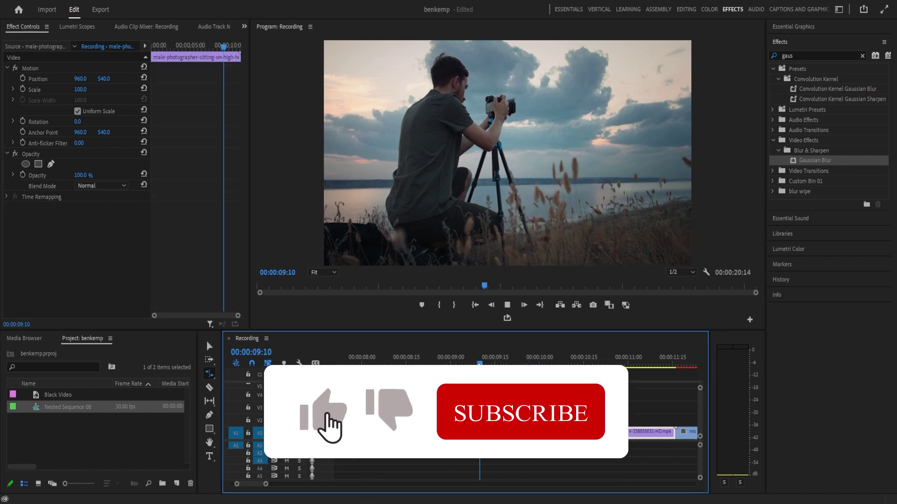
{"action": "key", "text": "space"}
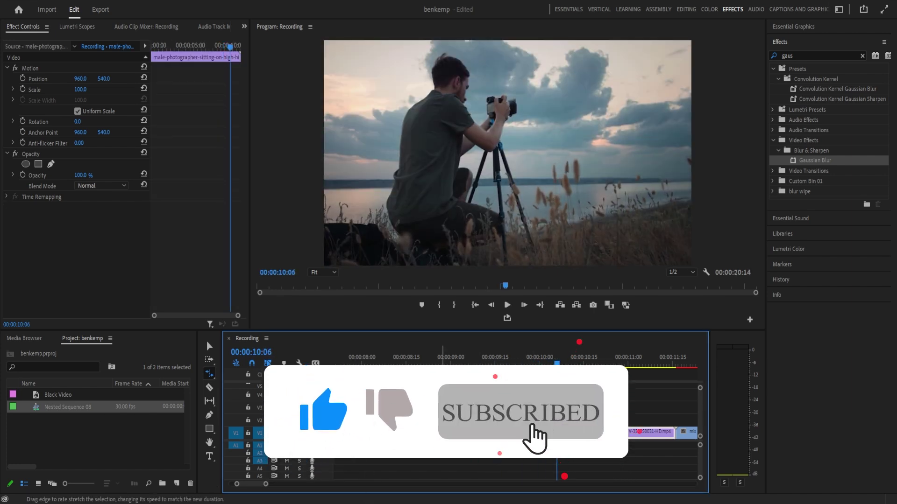
{"action": "left_click_drag", "start_coordinate": [445, 422], "coordinate": [457, 421]}
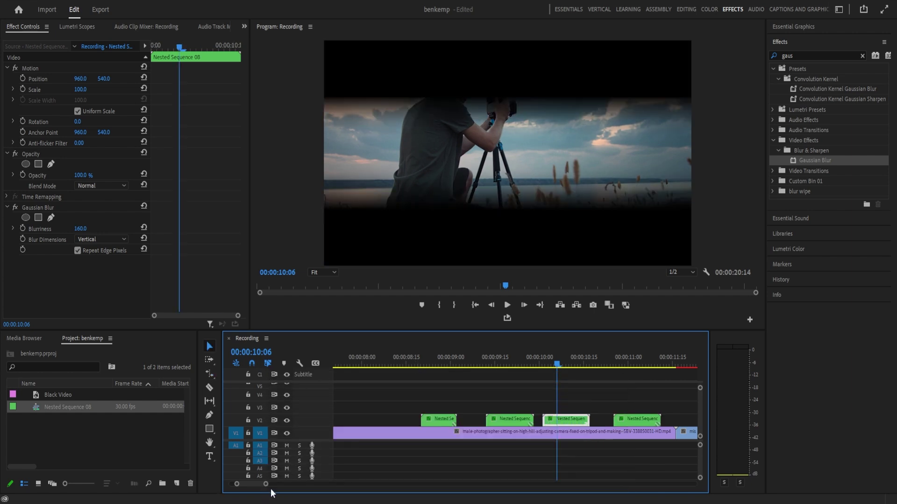
Duplicate the nested sequence two more times on track V2 over the start of the second clip and set the playhead before the blinks
{"action": "left_click_drag", "start_coordinate": [268, 485], "coordinate": [312, 485]}
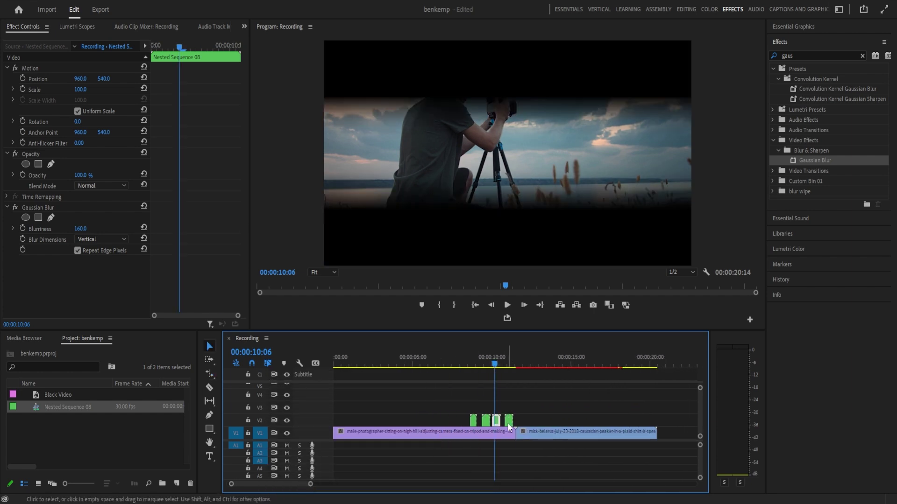
{"action": "mouse_move", "coordinate": [509, 425]}
{"action": "left_mouse_down"}
{"action": "mouse_move", "coordinate": [535, 422]}
{"action": "mouse_move", "coordinate": [520, 426]}
{"action": "left_mouse_up"}
{"action": "left_click", "coordinate": [448, 363]}
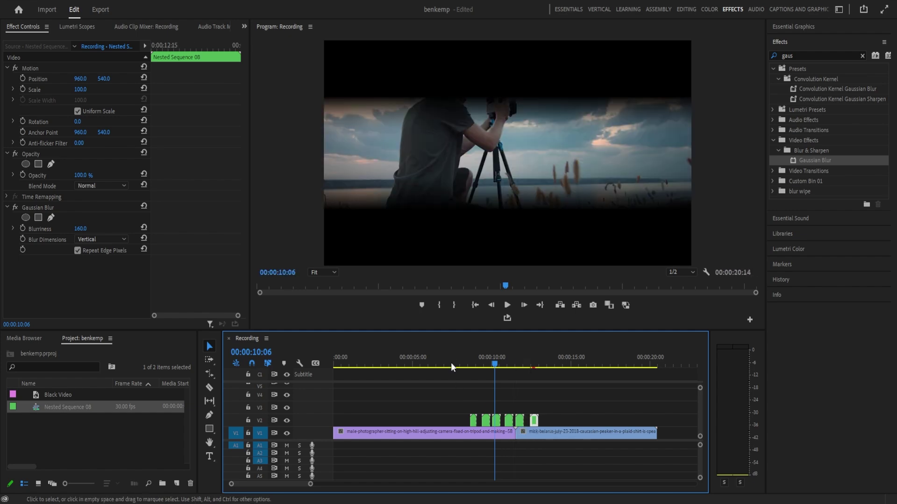